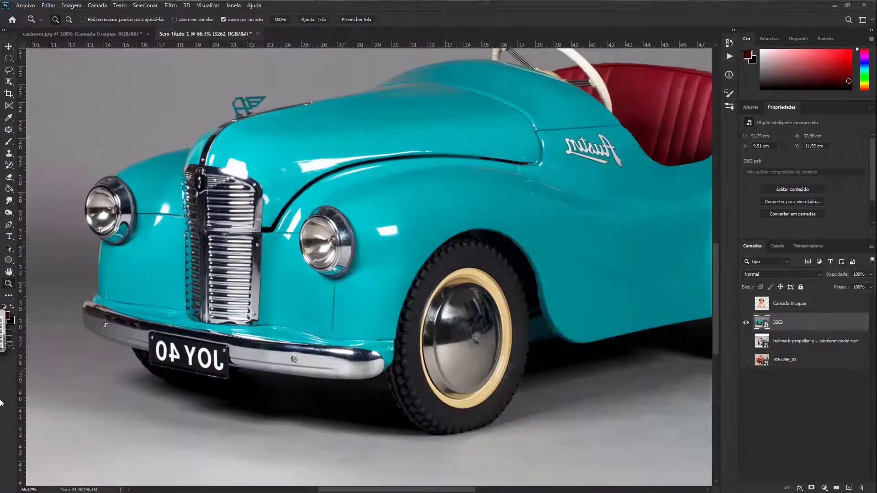
Step: Place Pen anchors along the teal car's front edge and the ground beneath it
{"action": "scroll", "coordinate": [127, 290], "scroll_direction": "down", "scroll_amount": 5}
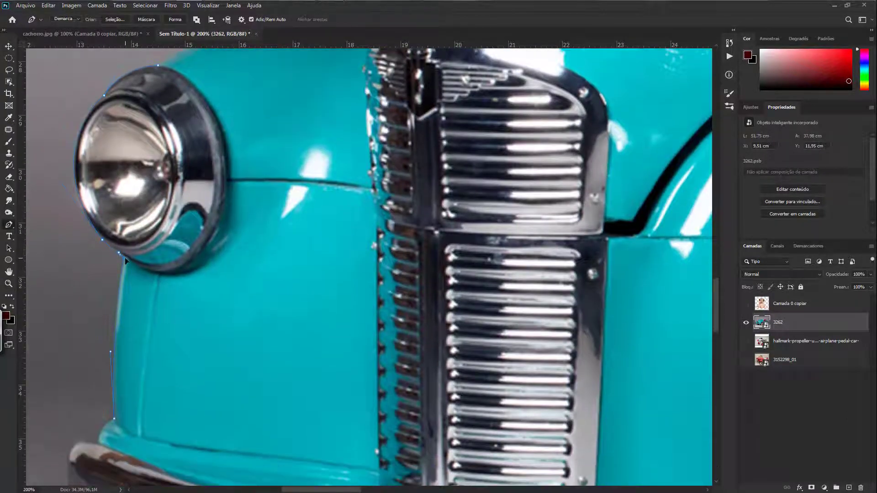
{"action": "left_click", "coordinate": [114, 254]}
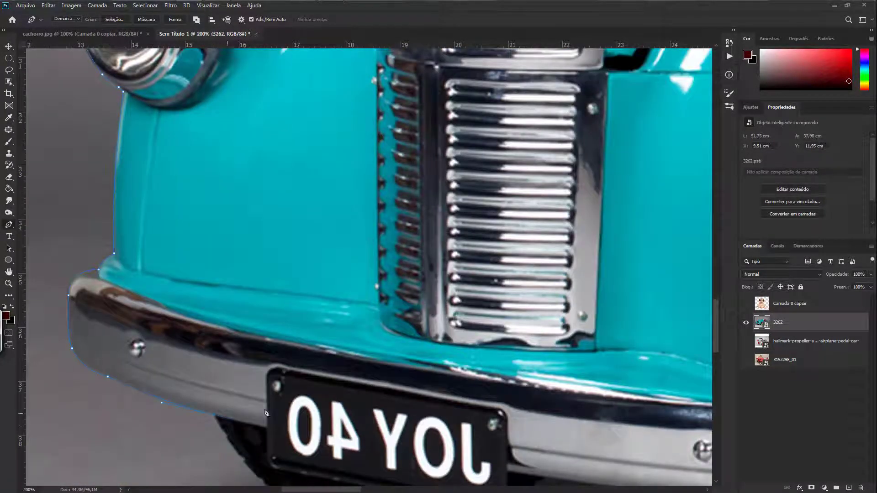
{"action": "scroll", "coordinate": [325, 311], "scroll_direction": "down", "scroll_amount": 5}
{"action": "scroll", "coordinate": [610, 462], "scroll_direction": "right", "scroll_amount": 10}
{"action": "scroll", "coordinate": [509, 235], "scroll_direction": "down", "scroll_amount": 6}
{"action": "scroll", "coordinate": [485, 315], "scroll_direction": "up", "scroll_amount": 5}
{"action": "left_click", "coordinate": [479, 369]}
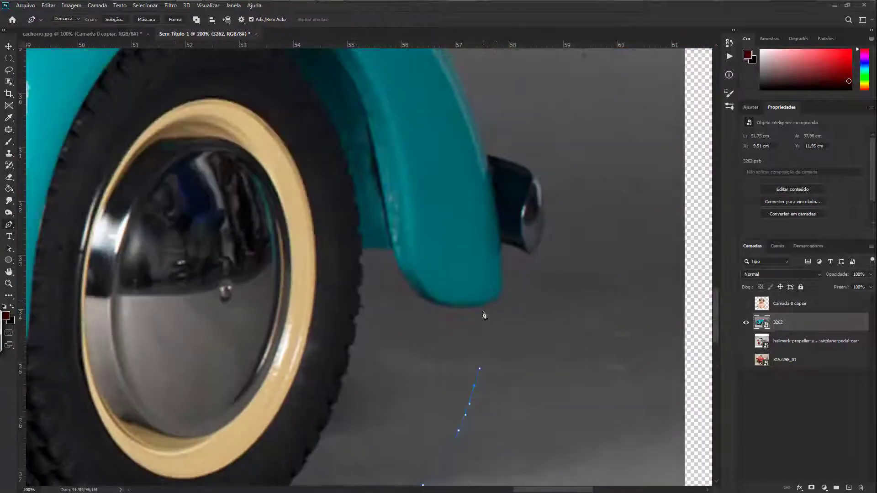
Step: Pan up and left across the car to continue tracing its outline
{"action": "scroll", "coordinate": [472, 153], "scroll_direction": "up", "scroll_amount": 6}
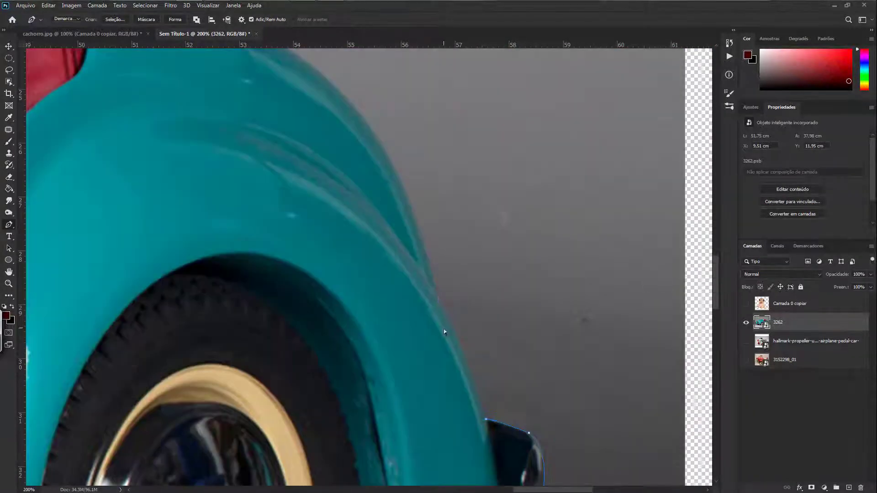
{"action": "scroll", "coordinate": [443, 329], "scroll_direction": "up", "scroll_amount": 4}
{"action": "scroll", "coordinate": [402, 241], "scroll_direction": "up", "scroll_amount": 3}
{"action": "scroll", "coordinate": [402, 241], "scroll_direction": "left", "scroll_amount": 4}
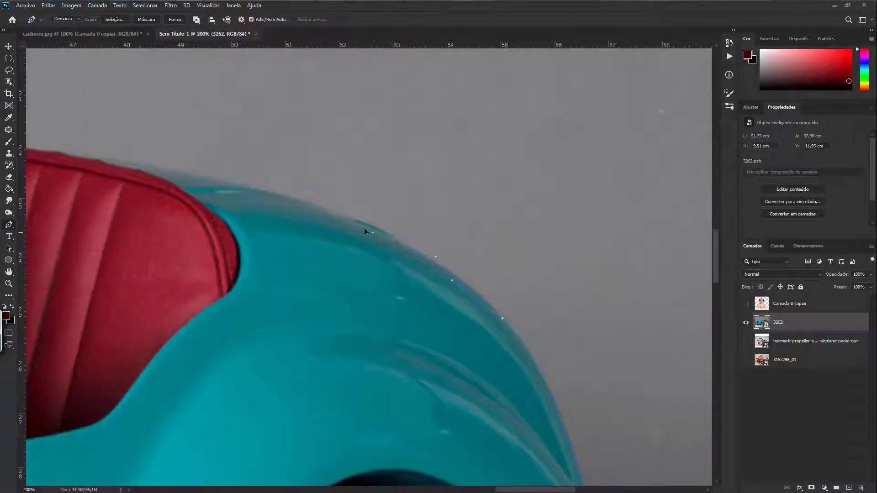
{"action": "scroll", "coordinate": [328, 159], "scroll_direction": "left", "scroll_amount": 7}
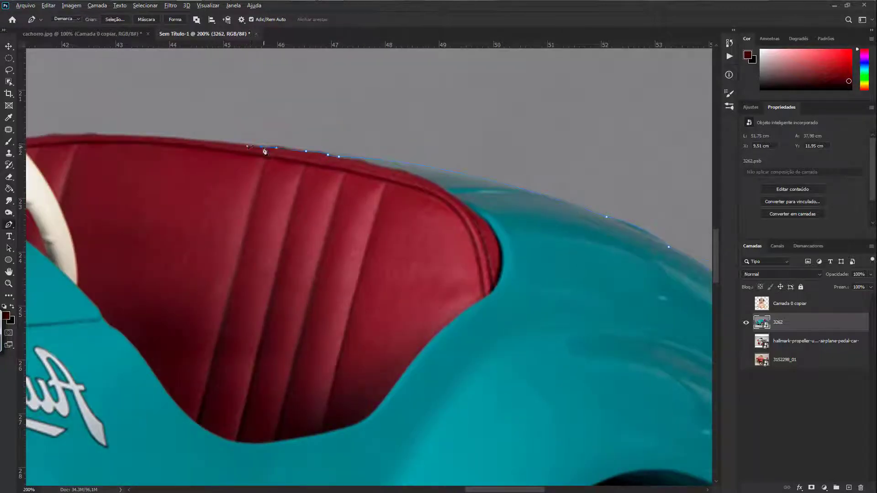
{"action": "scroll", "coordinate": [264, 151], "scroll_direction": "up", "scroll_amount": 3}
{"action": "scroll", "coordinate": [264, 151], "scroll_direction": "left", "scroll_amount": 6}
{"action": "scroll", "coordinate": [283, 274], "scroll_direction": "left", "scroll_amount": 6}
{"action": "scroll", "coordinate": [297, 366], "scroll_direction": "left", "scroll_amount": 6}
{"action": "scroll", "coordinate": [309, 440], "scroll_direction": "left", "scroll_amount": 5}
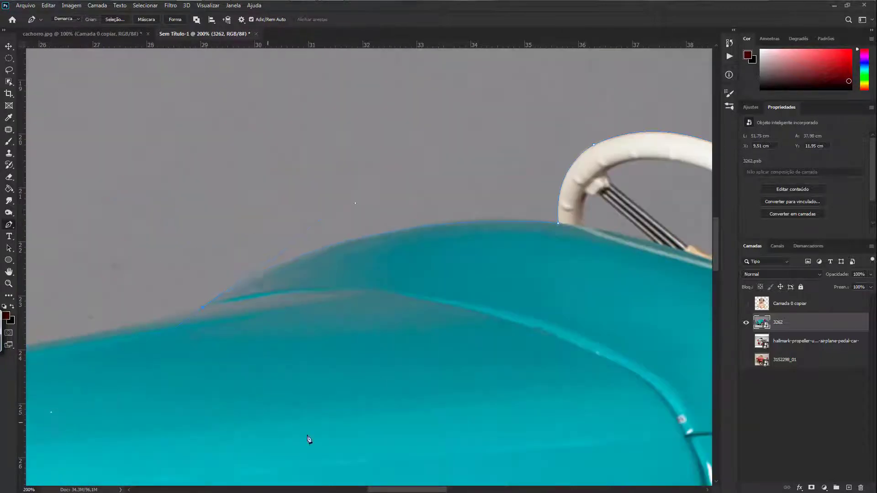
{"action": "scroll", "coordinate": [309, 440], "scroll_direction": "left", "scroll_amount": 6}
{"action": "scroll", "coordinate": [113, 388], "scroll_direction": "left", "scroll_amount": 3}
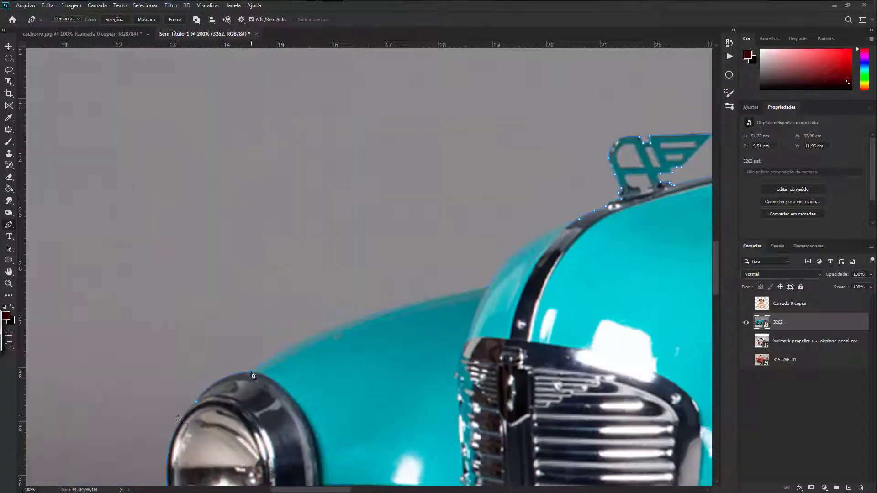
Step: Close the path inside the steering wheel and delete that grey from the car's mask
{"action": "key", "text": "p"}
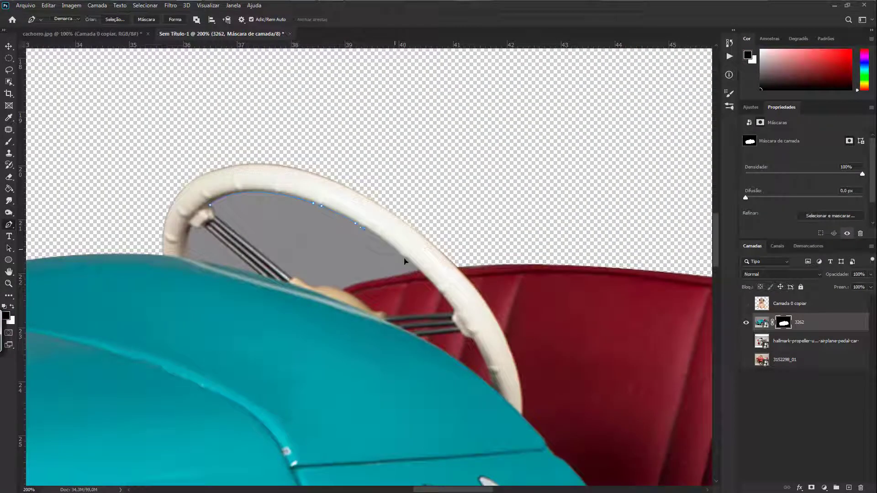
{"action": "left_click", "coordinate": [293, 277]}
{"action": "key", "text": "ctrl+Return"}
{"action": "key", "text": "Delete"}
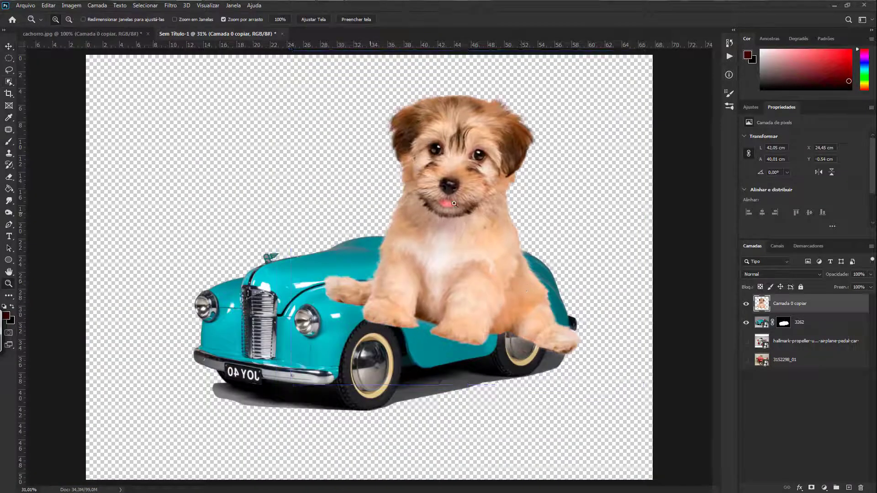
Step: Duplicate the puppy layer, then zoom in on the car's seat and steering wheel
{"action": "left_click", "coordinate": [454, 204]}
{"action": "key", "text": "ctrl+j"}
{"action": "left_click", "coordinate": [48, 5]}
{"action": "left_click", "coordinate": [91, 188]}
{"action": "left_click", "coordinate": [526, 247]}
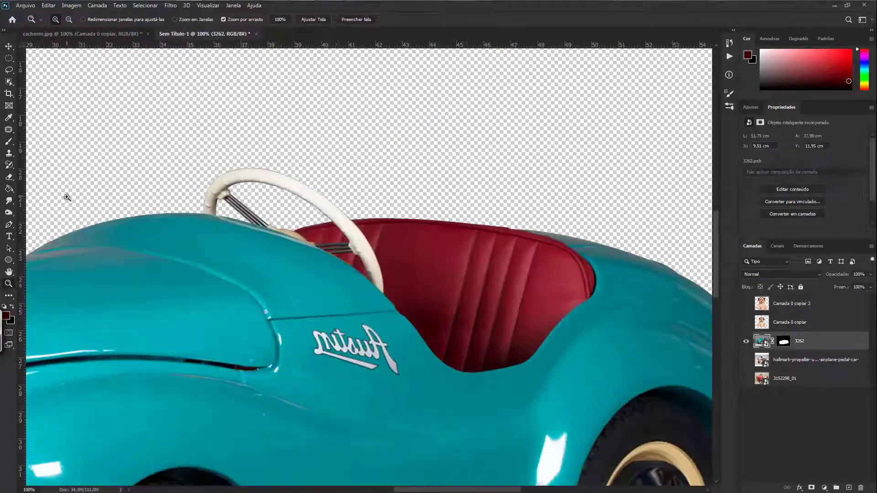
Step: Trace the seat outline into a selection and fill it on the puppy copy's mask
{"action": "key", "text": "p"}
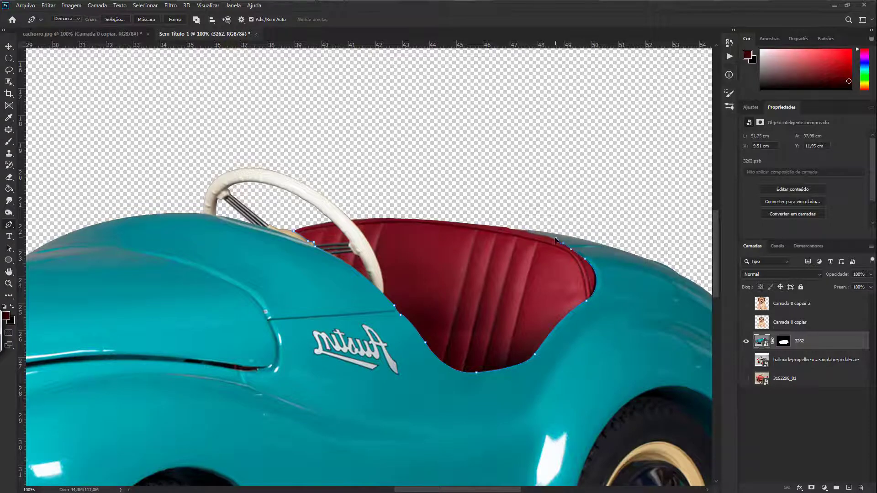
{"action": "key", "text": "ctrl+Return"}
{"action": "left_click", "coordinate": [812, 488]}
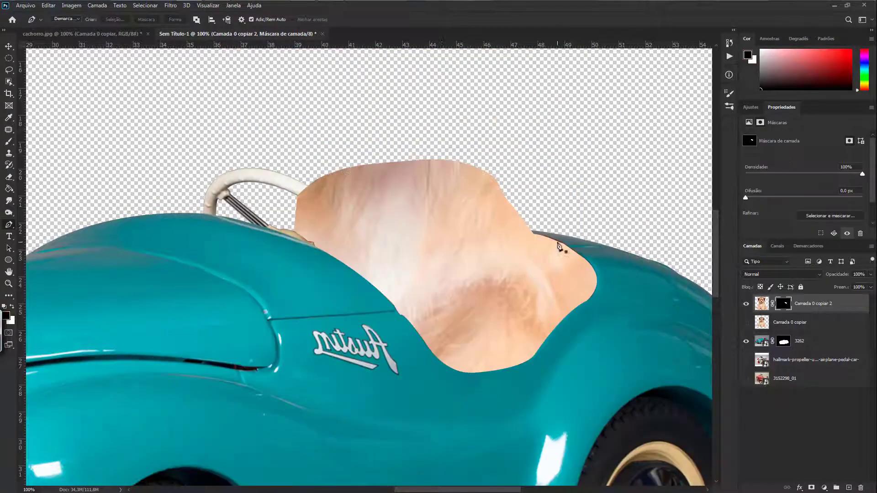
{"action": "key", "text": "g"}
{"action": "left_click", "coordinate": [516, 314]}
{"action": "key", "text": "x"}
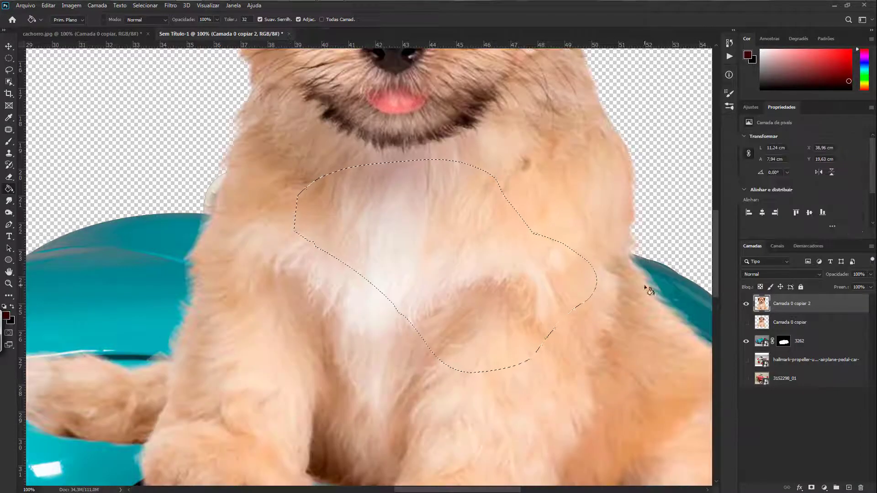
Step: Save the seat selection, give the puppy copy a fresh mask, and paint away fur over the car body
{"action": "left_click", "coordinate": [145, 6]}
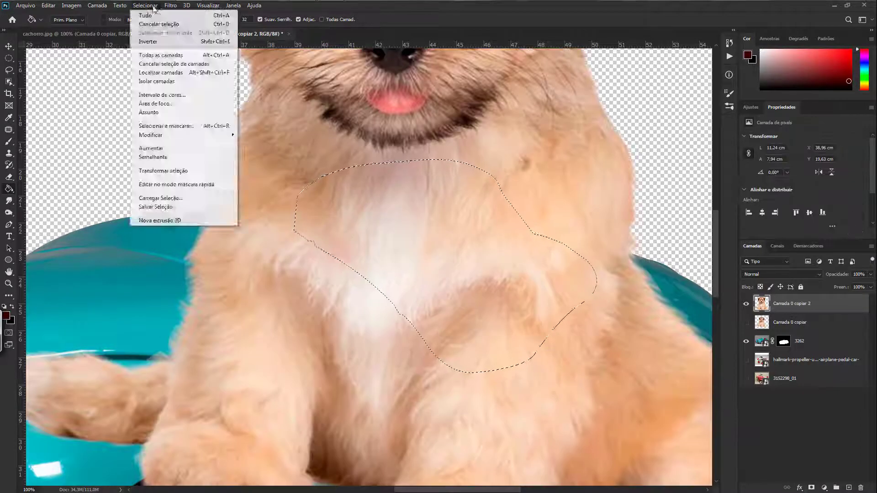
{"action": "left_click", "coordinate": [155, 207]}
{"action": "left_click", "coordinate": [812, 488]}
{"action": "left_click", "coordinate": [505, 130]}
{"action": "key", "text": "b"}
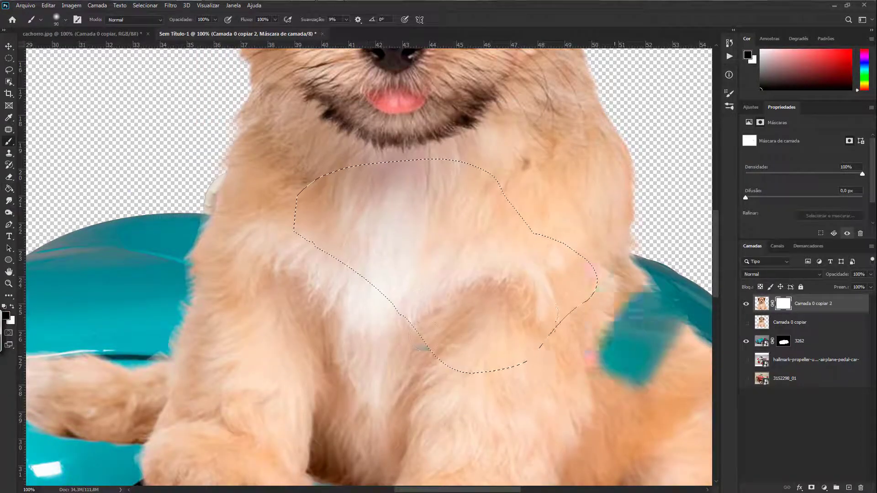
{"action": "mouse_move", "coordinate": [423, 337]}
{"action": "left_mouse_down"}
{"action": "mouse_move", "coordinate": [300, 251]}
{"action": "mouse_move", "coordinate": [657, 314]}
{"action": "mouse_move", "coordinate": [672, 274]}
{"action": "left_mouse_up"}
{"action": "key", "text": "ctrl+0"}
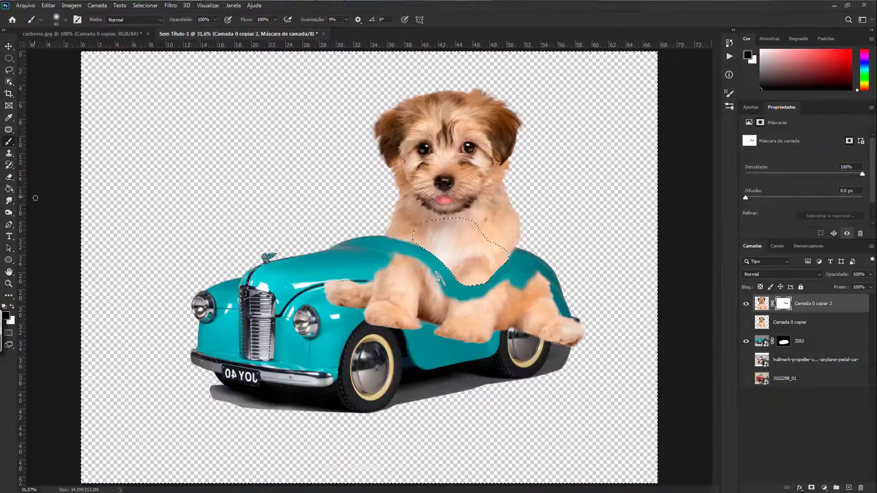
Step: Mask the paws off the car body and, at 61% Fill, the fur off the steering wheel
{"action": "left_click_drag", "start_coordinate": [333, 292], "coordinate": [581, 320]}
{"action": "scroll", "coordinate": [501, 273], "scroll_direction": "up", "scroll_amount": 2}
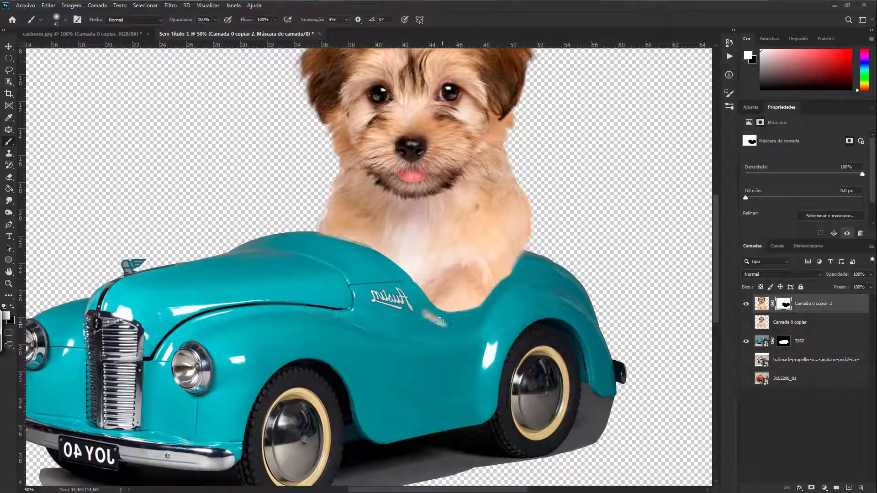
{"action": "key", "text": "ctrl+1"}
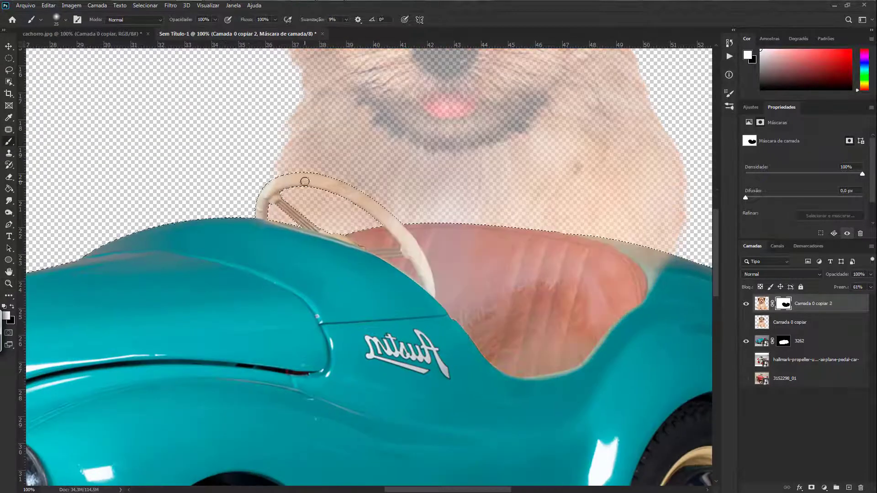
{"action": "key", "text": "x"}
{"action": "left_click_drag", "start_coordinate": [305, 182], "coordinate": [402, 218]}
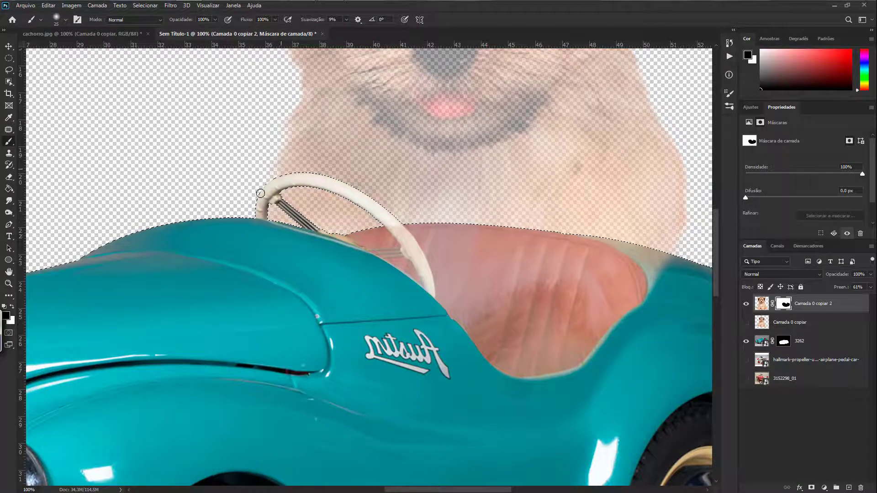
Step: With a smaller brush, clear fur from the lower steering wheel and its spokes
{"action": "key", "text": "bracketleft"}
{"action": "left_click_drag", "start_coordinate": [389, 249], "coordinate": [428, 281]}
{"action": "scroll", "coordinate": [392, 269], "scroll_direction": "up", "scroll_amount": 2}
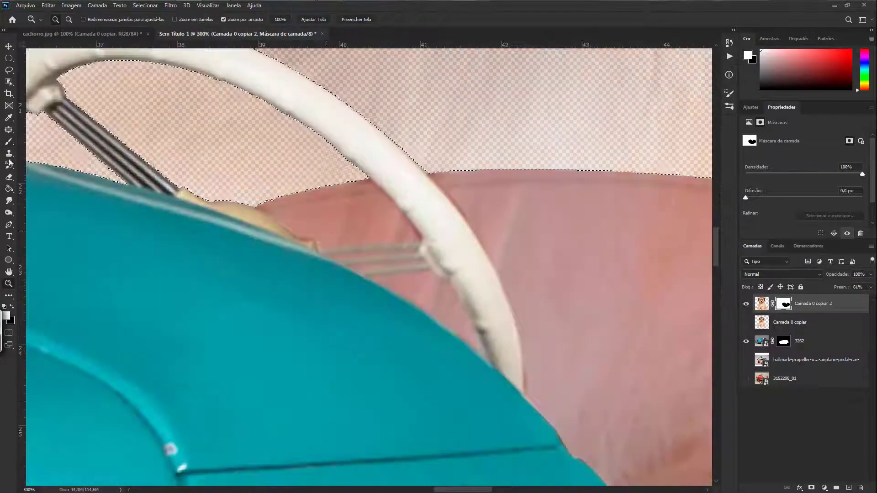
{"action": "left_click_drag", "start_coordinate": [406, 247], "coordinate": [324, 252]}
{"action": "mouse_move", "coordinate": [423, 261]}
{"action": "left_mouse_down"}
{"action": "mouse_move", "coordinate": [373, 273]}
{"action": "mouse_move", "coordinate": [429, 269]}
{"action": "left_mouse_up"}
Step: Drop the selection and paint white on the puppy copy's mask to restore fur between the spokes
{"action": "key", "text": "ctrl+d"}
{"action": "key", "text": "x"}
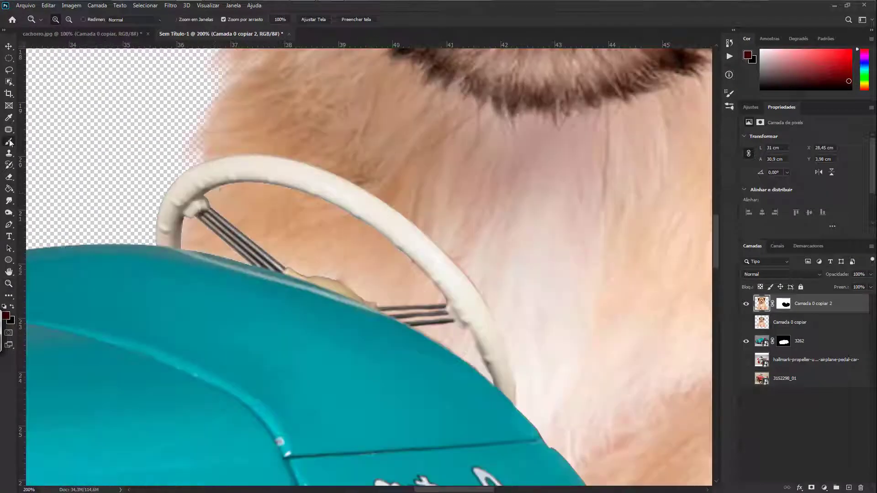
{"action": "left_click", "coordinate": [10, 143]}
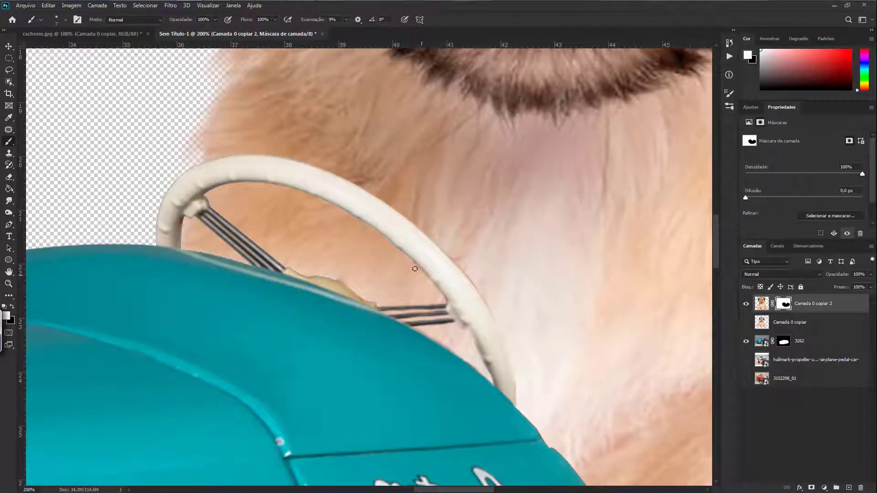
{"action": "left_click_drag", "start_coordinate": [404, 320], "coordinate": [376, 303]}
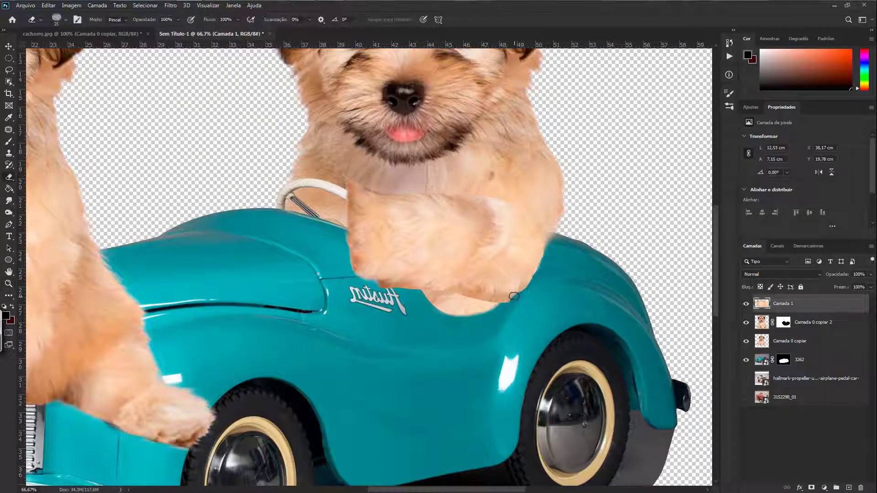
Step: Trim the paw's lower edge and reshape the paw with Liquify
{"action": "left_click_drag", "start_coordinate": [514, 296], "coordinate": [465, 292]}
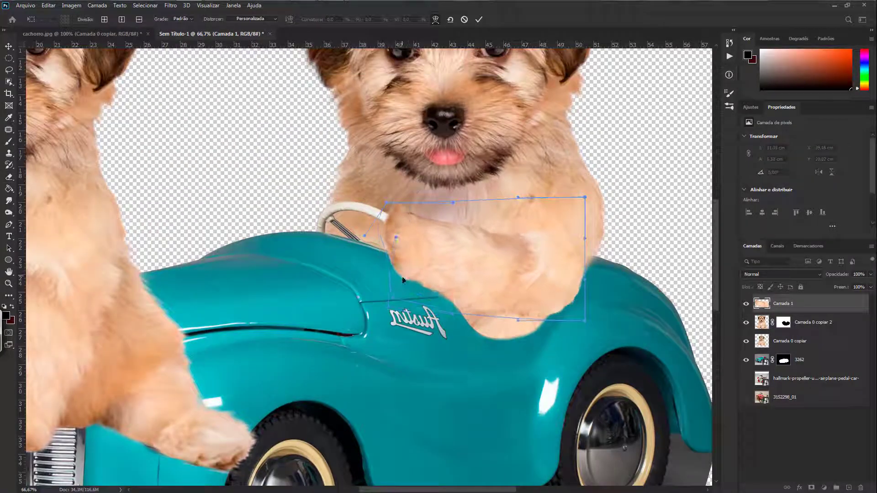
{"action": "left_click", "coordinate": [170, 6]}
{"action": "left_click", "coordinate": [188, 91]}
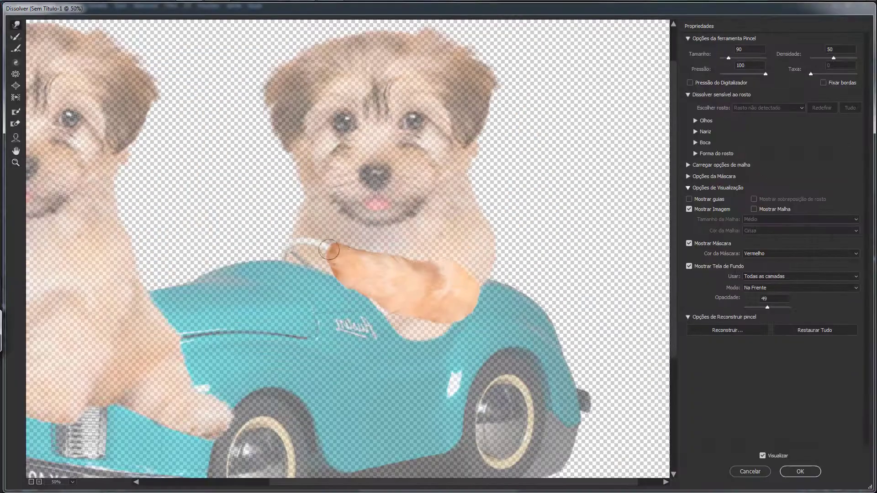
{"action": "left_click", "coordinate": [800, 471]}
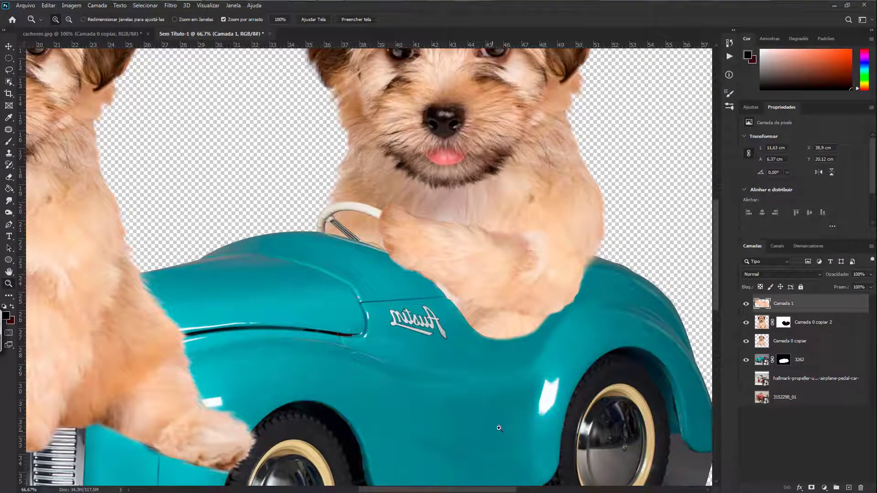
Step: Erase and smudge the paw edge into the steering wheel, cancelling a second Liquify
{"action": "key", "text": "e"}
{"action": "key", "text": "bracketleft"}
{"action": "key", "text": "bracketleft"}
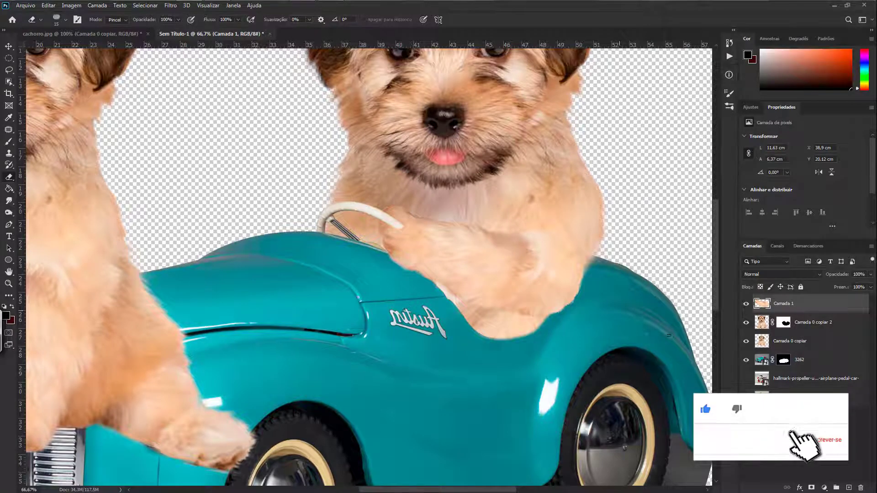
{"action": "scroll", "coordinate": [402, 222], "scroll_direction": "left", "scroll_amount": 3}
{"action": "key", "text": "r"}
{"action": "scroll", "coordinate": [441, 224], "scroll_direction": "up", "scroll_amount": 2}
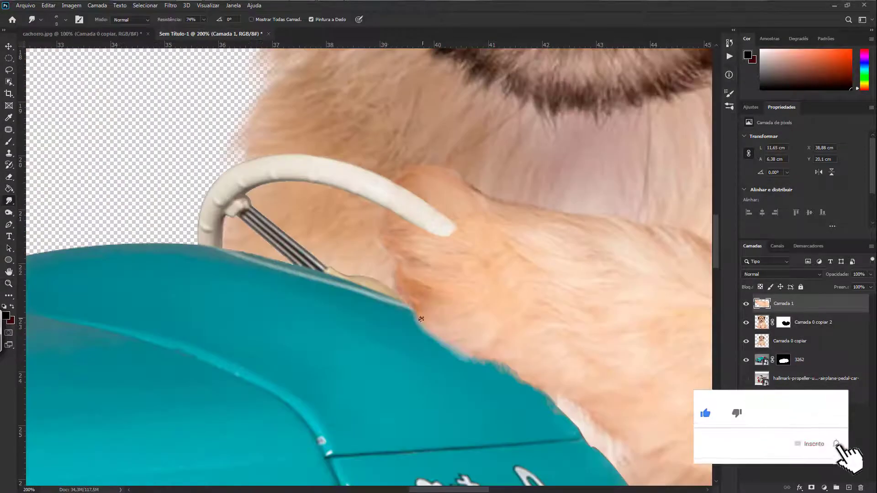
{"action": "left_click_drag", "start_coordinate": [449, 236], "coordinate": [450, 239]}
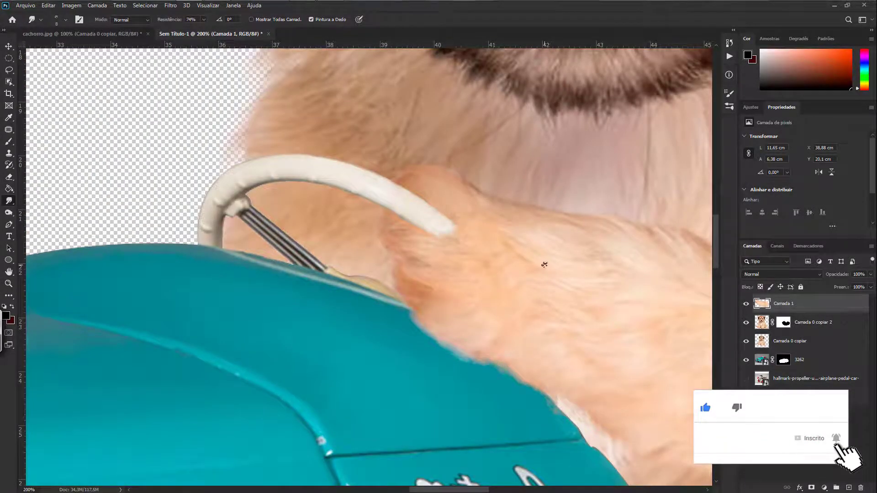
{"action": "key", "text": "ctrl+shift+x"}
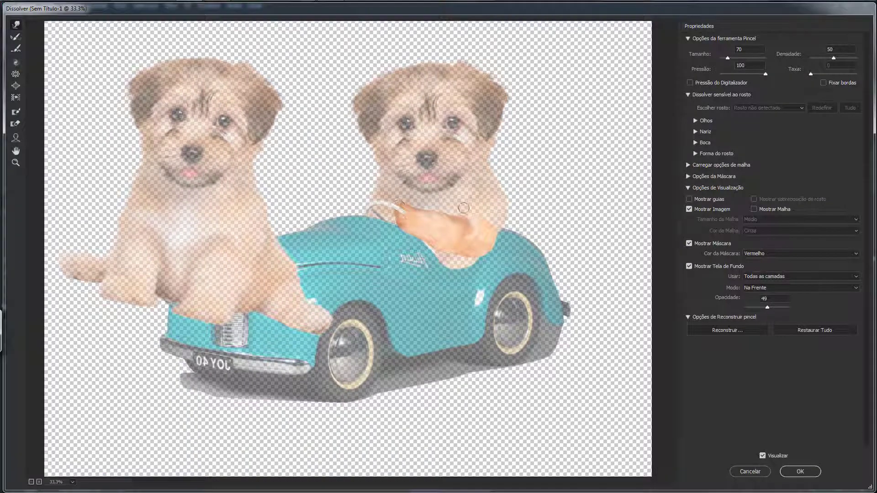
{"action": "key", "text": "Escape"}
Step: Dodge the right puppy's layer with the tonal range set to Highlights
{"action": "left_click_drag", "start_coordinate": [480, 311], "coordinate": [201, 169]}
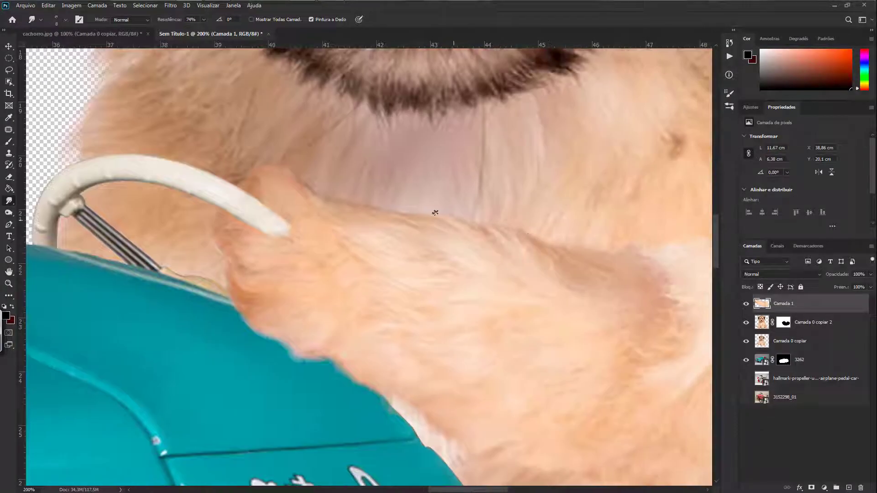
{"action": "key", "text": "ctrl+0"}
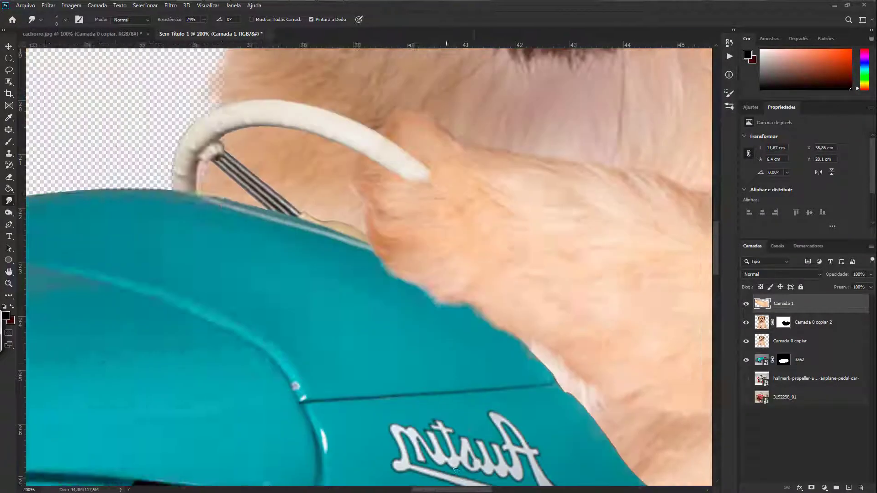
{"action": "key", "text": "o"}
{"action": "key", "text": "alt+bracketleft"}
{"action": "scroll", "coordinate": [483, 281], "scroll_direction": "up", "scroll_amount": 2}
{"action": "key", "text": "alt+shift+s"}
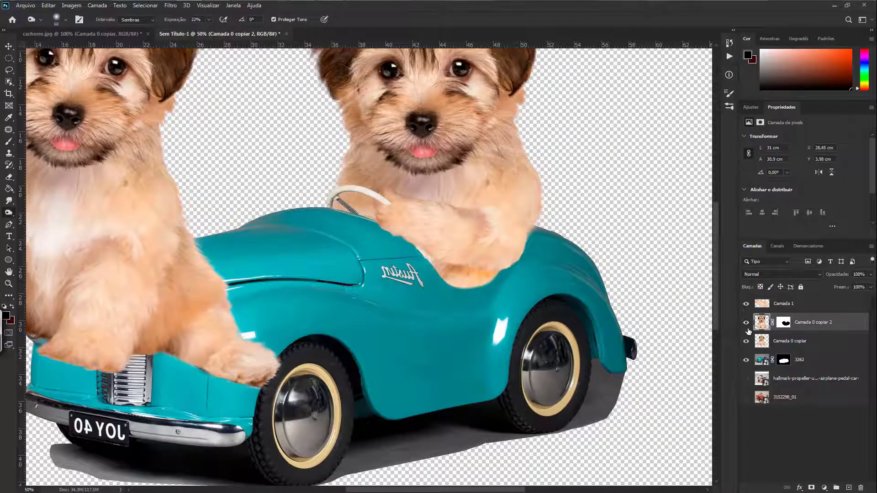
{"action": "left_click", "coordinate": [137, 20]}
{"action": "left_click", "coordinate": [132, 43]}
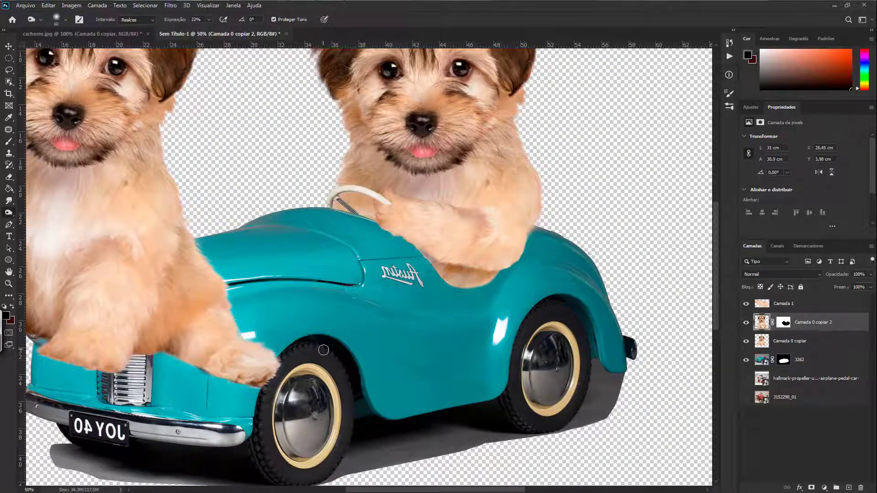
Step: Free Transform the arm patch layer to fit the paw
{"action": "key", "text": "alt+bracketright"}
{"action": "left_click", "coordinate": [49, 5]}
{"action": "left_click", "coordinate": [69, 210]}
{"action": "key", "text": "Return"}
Step: Dodge again with the range set to Shadows, then fit the image in the window
{"action": "key", "text": "e"}
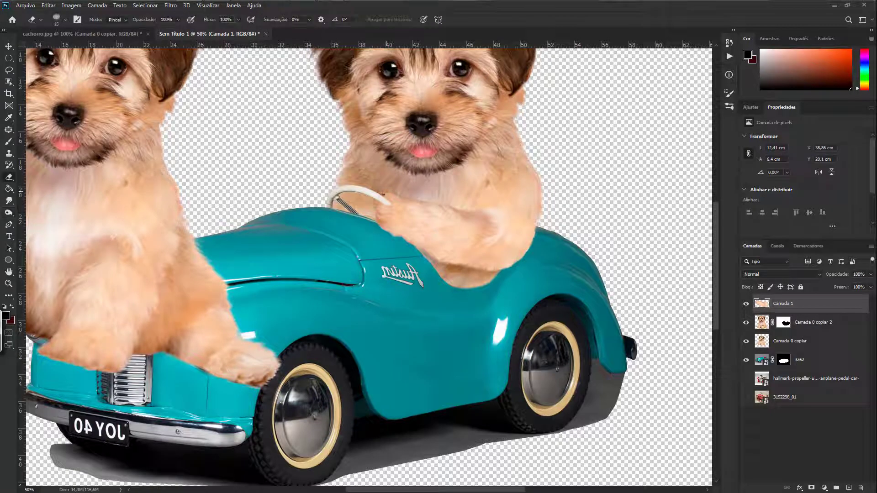
{"action": "key", "text": "o"}
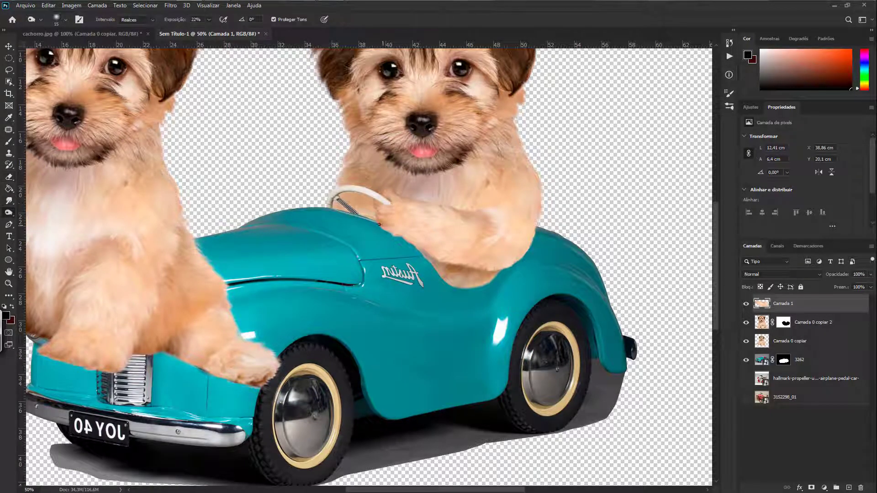
{"action": "left_click", "coordinate": [137, 20]}
{"action": "left_click", "coordinate": [133, 25]}
{"action": "key", "text": "ctrl+0"}
Step: Copy a lassoed paw to its own layer, rotate it, and send it behind the car
{"action": "key", "text": "l"}
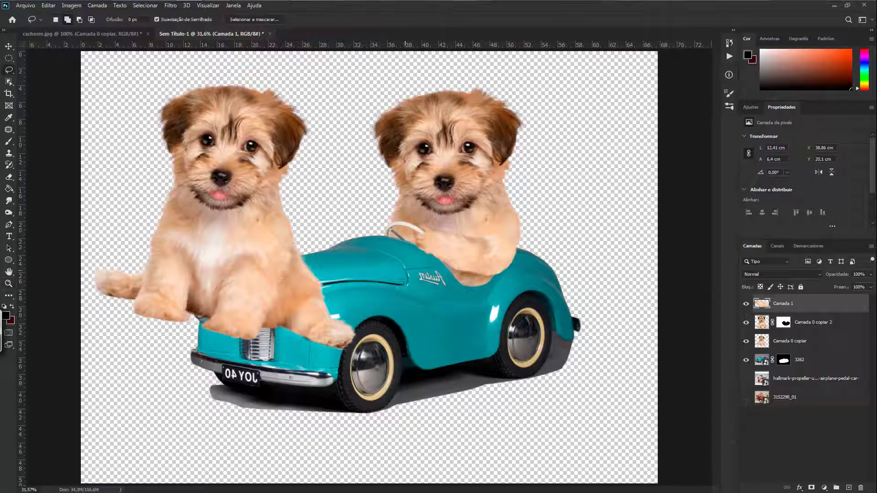
{"action": "key", "text": "alt+bracketleft"}
{"action": "key", "text": "alt+bracketleft"}
{"action": "key", "text": "ctrl+j"}
{"action": "key", "text": "ctrl+plus"}
{"action": "key", "text": "ctrl+t"}
{"action": "key", "text": "ctrl+bracketleft"}
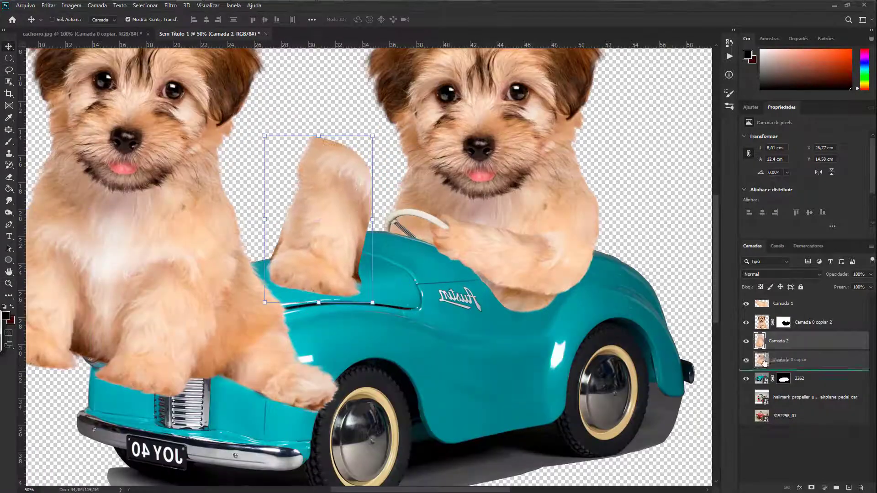
{"action": "left_click_drag", "start_coordinate": [397, 231], "coordinate": [435, 221]}
{"action": "key", "text": "ctrl+bracketleft"}
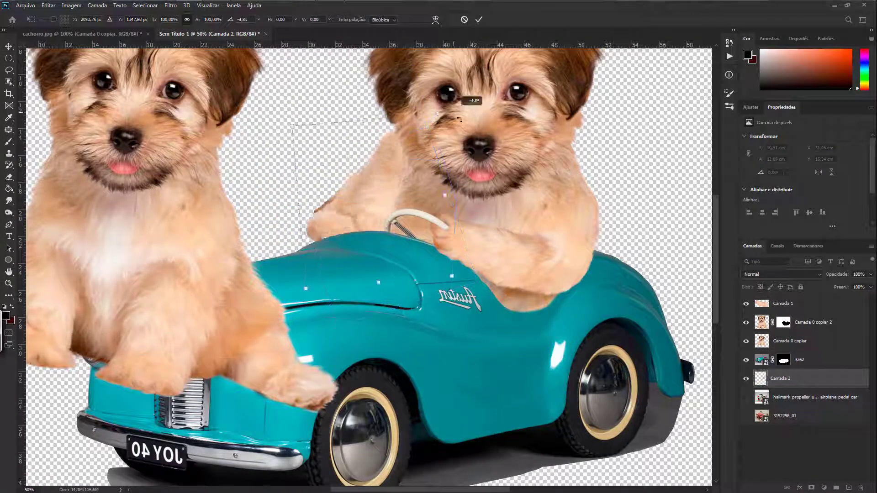
{"action": "key", "text": "Return"}
Step: Duplicate the paw to the top, swing it toward the left puppy, then hide it
{"action": "key", "text": "o"}
{"action": "key", "text": "bracketright"}
{"action": "key", "text": "bracketright"}
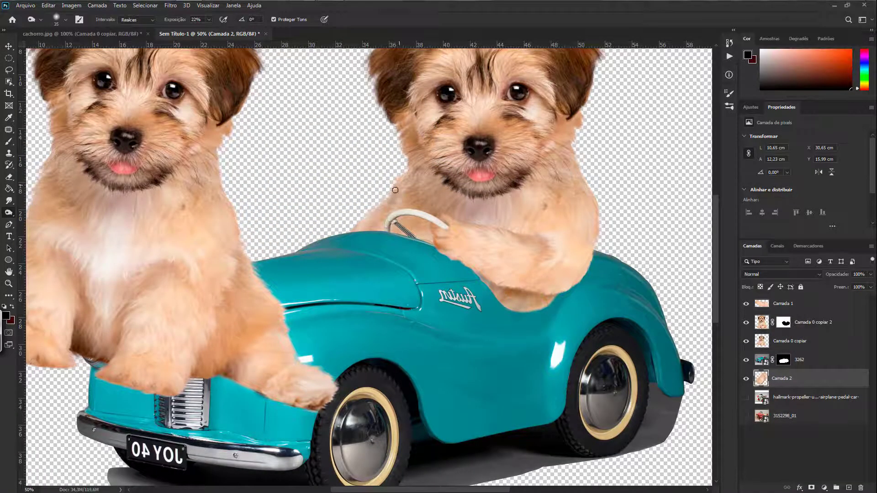
{"action": "key", "text": "ctrl+j"}
{"action": "key", "text": "ctrl+shift+bracketright"}
{"action": "key", "text": "ctrl+t"}
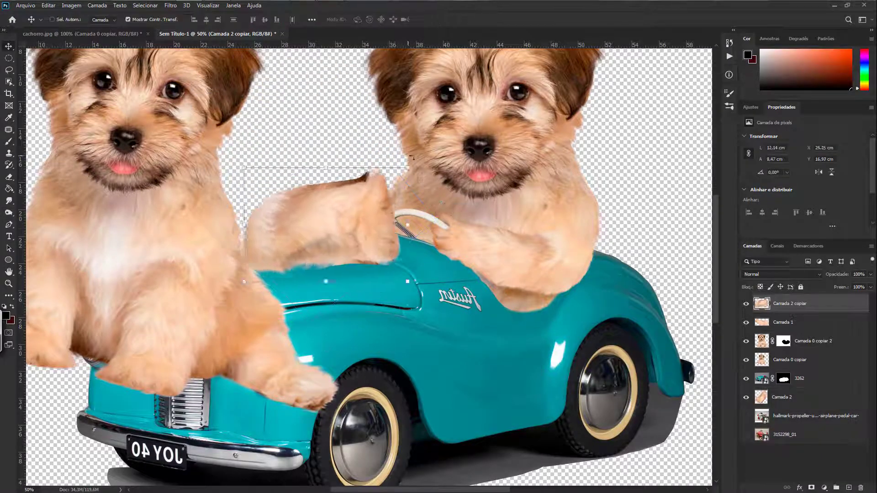
{"action": "left_click_drag", "start_coordinate": [368, 214], "coordinate": [309, 197]}
{"action": "key", "text": "Return"}
{"action": "key", "text": "ctrl+comma"}
{"action": "key", "text": "ctrl+0"}
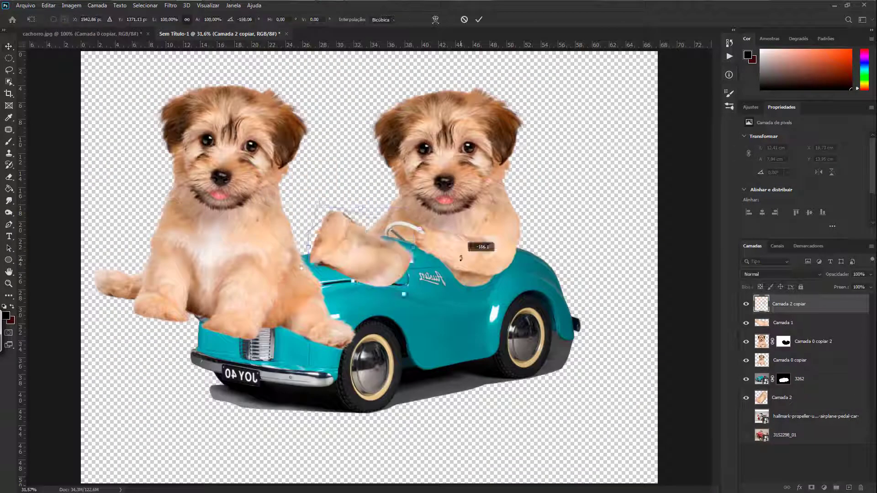
Step: Warp the Camada 1 paw, hide the left puppy, and zoom in on the remaining puppy
{"action": "left_click", "coordinate": [777, 322]}
{"action": "key", "text": "ctrl+t"}
{"action": "left_click", "coordinate": [436, 20]}
{"action": "left_click", "coordinate": [464, 19]}
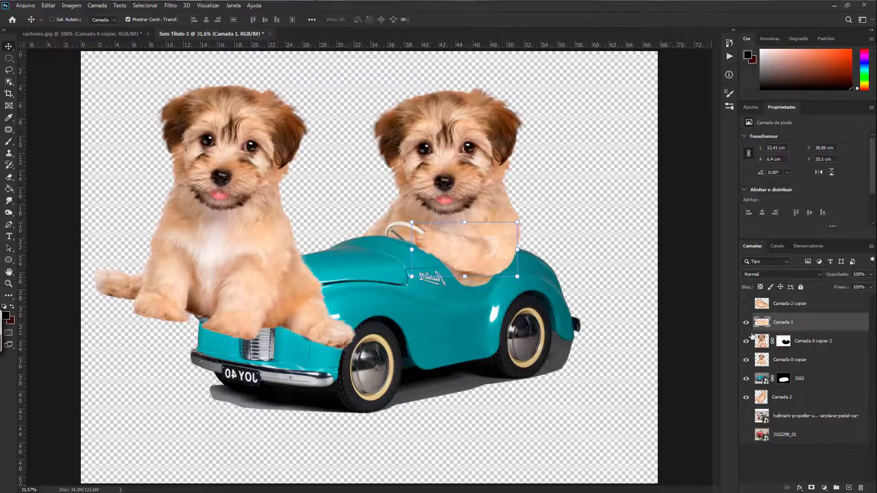
{"action": "left_click", "coordinate": [746, 360]}
{"action": "key", "text": "z"}
{"action": "left_click", "coordinate": [468, 222]}
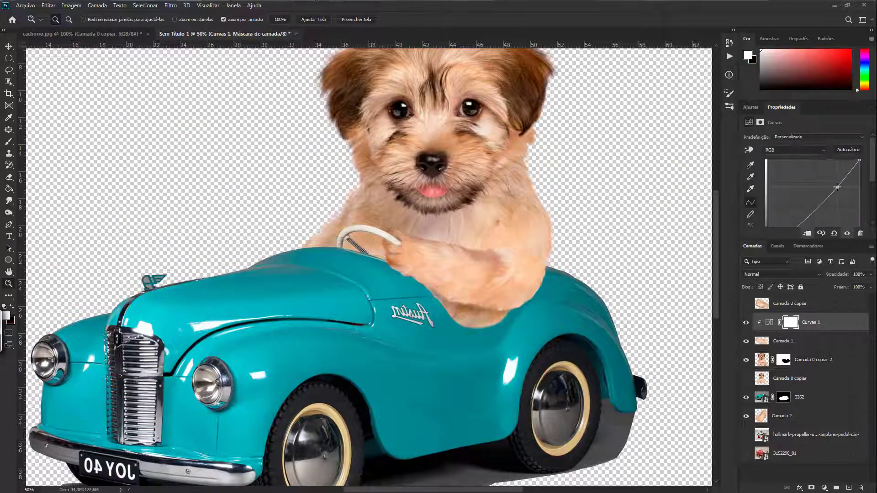
Step: Paint black at low opacity on the sunglasses mask so the eyes show through
{"action": "key", "text": "x"}
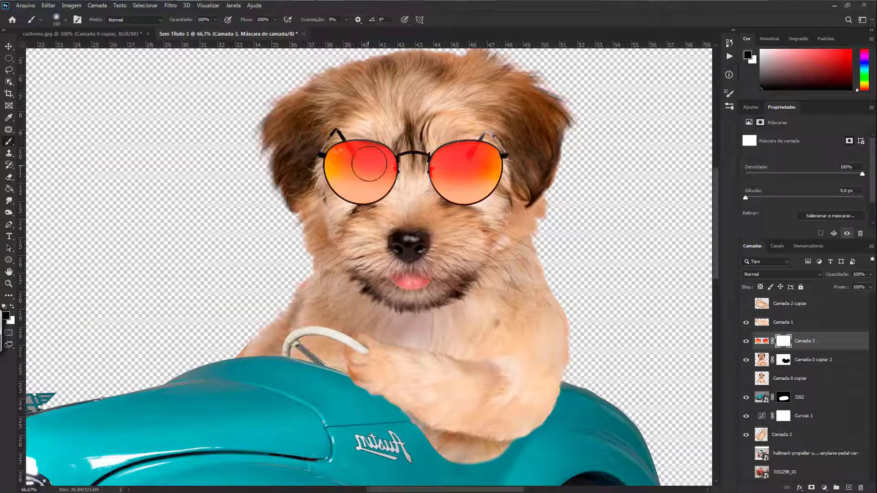
{"action": "right_click", "coordinate": [530, 173]}
{"action": "left_click", "coordinate": [594, 137]}
{"action": "mouse_move", "coordinate": [453, 170]}
{"action": "left_mouse_down"}
{"action": "mouse_move", "coordinate": [489, 167]}
{"action": "mouse_move", "coordinate": [352, 167]}
{"action": "left_mouse_up"}
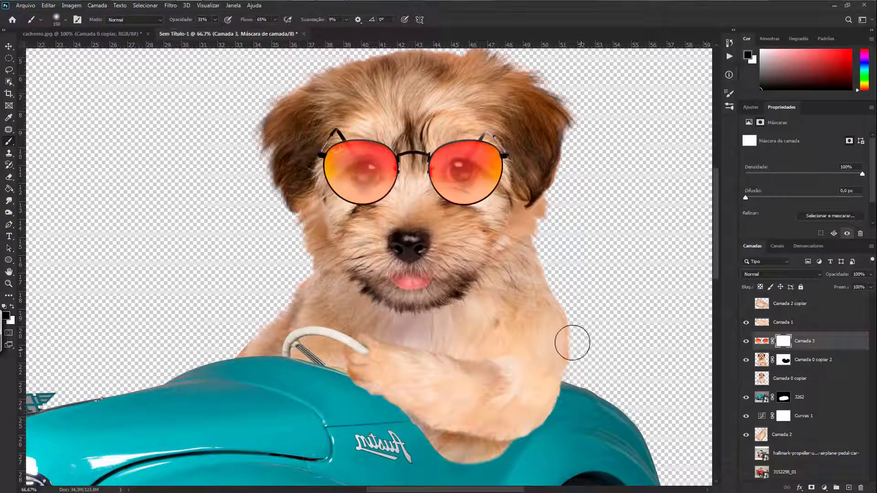
Step: Lasso the sunglasses' temple arm and fill it black on the mask to hide it
{"action": "key", "text": "l"}
{"action": "scroll", "coordinate": [377, 134], "scroll_direction": "up", "scroll_amount": 3}
{"action": "scroll", "coordinate": [361, 217], "scroll_direction": "right", "scroll_amount": 5}
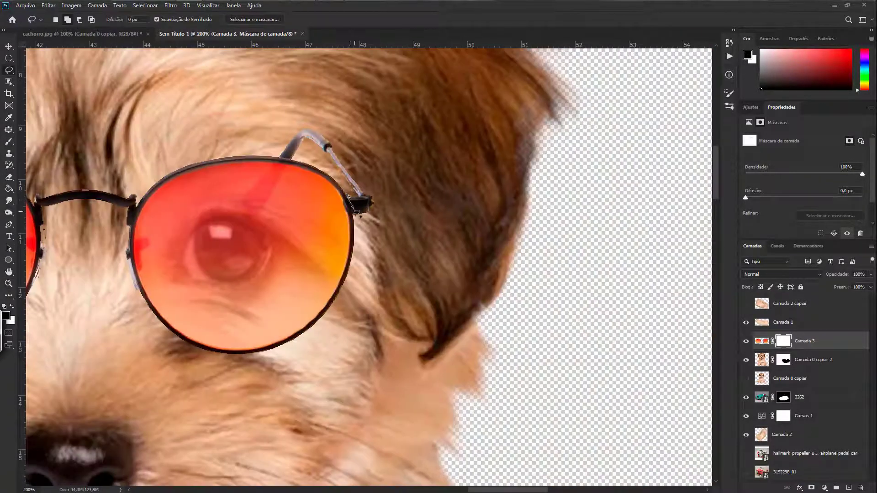
{"action": "key", "text": "alt+BackSpace"}
{"action": "key", "text": "ctrl+d"}
{"action": "key", "text": "b"}
{"action": "key", "text": "ctrl+minus"}
{"action": "key", "text": "ctrl+minus"}
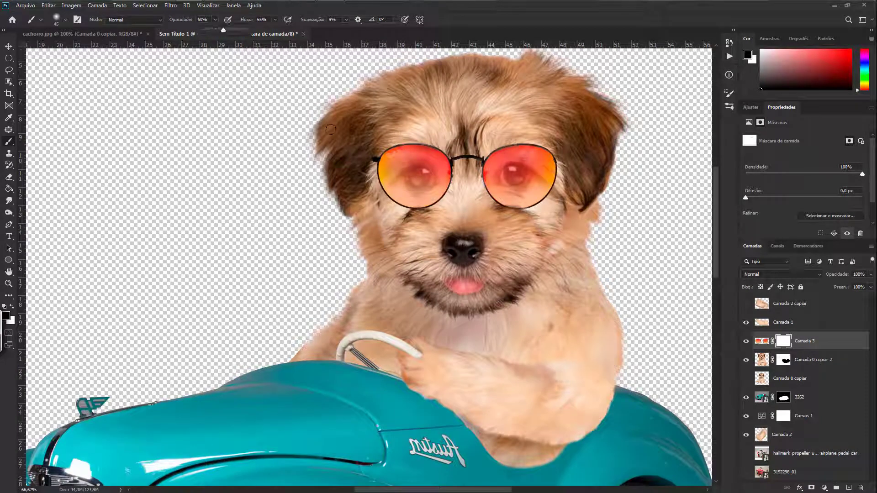
Step: Add a new touch-up layer with a small brush, sampling brown and beige fur colours
{"action": "key", "text": "bracketleft"}
{"action": "key", "text": "bracketleft"}
{"action": "key", "text": "bracketleft"}
{"action": "key", "text": "ctrl+shift+alt+n"}
{"action": "left_click", "coordinate": [405, 211], "text": "alt"}
{"action": "key", "text": "bracketleft"}
{"action": "key", "text": "bracketleft"}
{"action": "key", "text": "bracketleft"}
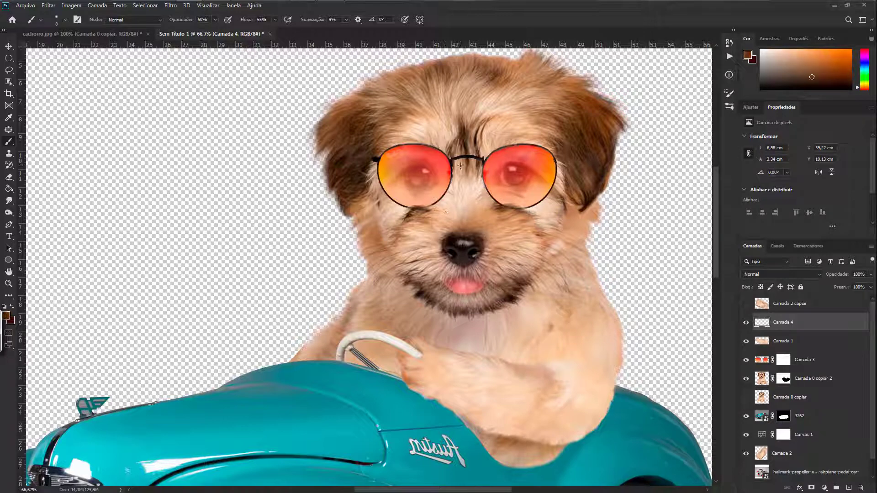
{"action": "left_click", "coordinate": [448, 200], "text": "alt"}
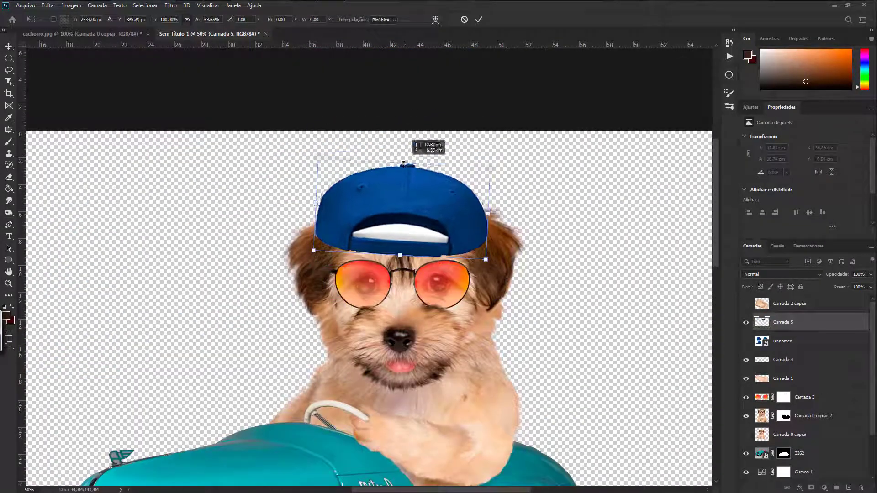
Step: Squash the blue cap onto the puppy's head and warp its right side inward
{"action": "left_click_drag", "start_coordinate": [403, 163], "coordinate": [409, 176]}
{"action": "left_click", "coordinate": [435, 19]}
{"action": "left_click_drag", "start_coordinate": [492, 215], "coordinate": [484, 237]}
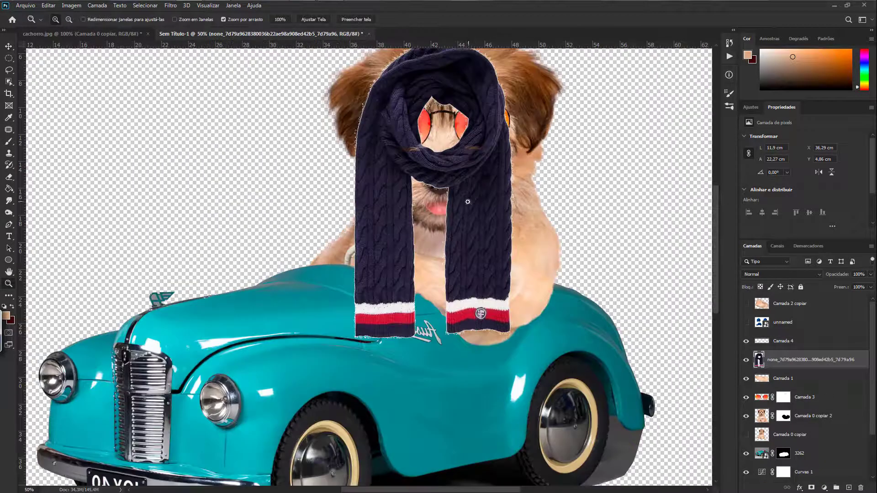
Step: Mask the scarf away from the puppy's muzzle and smudge its edge below the chin
{"action": "left_click", "coordinate": [97, 5]}
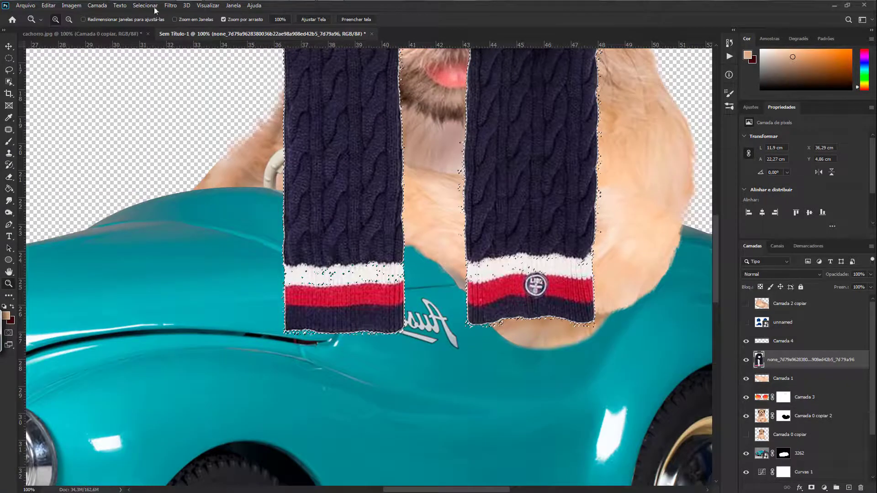
{"action": "key", "text": "l"}
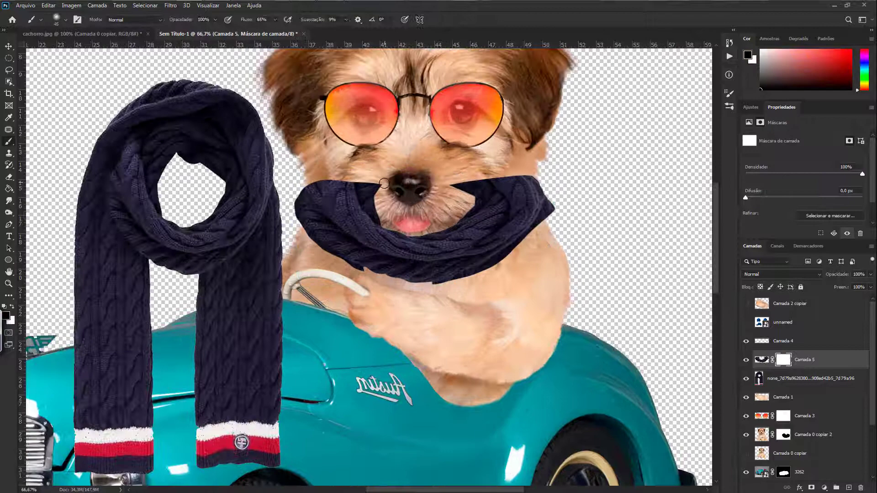
{"action": "mouse_move", "coordinate": [385, 183]}
{"action": "left_mouse_down"}
{"action": "mouse_move", "coordinate": [348, 215]}
{"action": "mouse_move", "coordinate": [507, 183]}
{"action": "mouse_move", "coordinate": [479, 201]}
{"action": "mouse_move", "coordinate": [531, 232]}
{"action": "mouse_move", "coordinate": [366, 228]}
{"action": "left_mouse_up"}
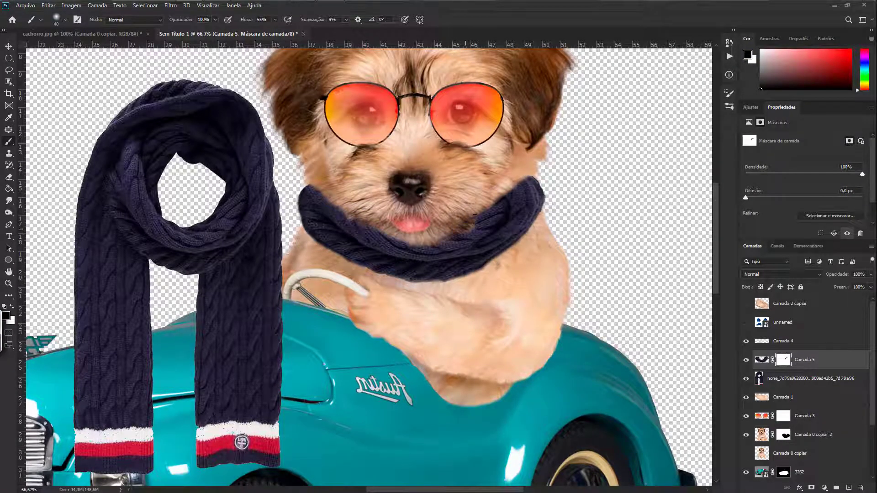
{"action": "left_click_drag", "start_coordinate": [484, 214], "coordinate": [334, 201]}
{"action": "left_click_drag", "start_coordinate": [507, 197], "coordinate": [388, 241]}
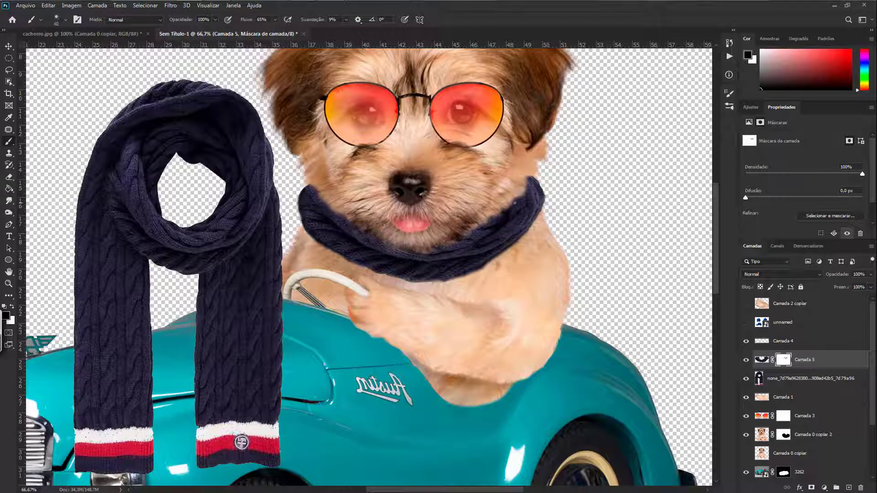
{"action": "key", "text": "r"}
{"action": "left_click_drag", "start_coordinate": [379, 236], "coordinate": [494, 215]}
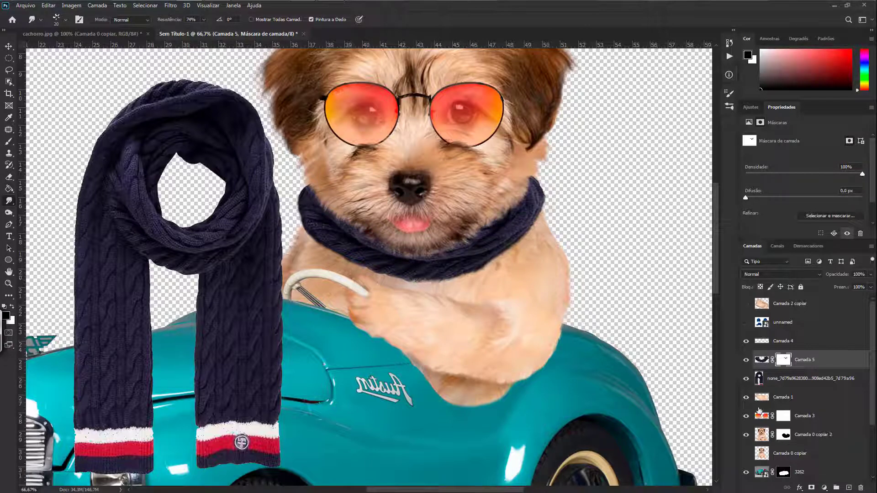
Step: Copy a scarf strand onto its own layer, Camada 6, ready to position
{"action": "left_click", "coordinate": [760, 416]}
{"action": "key", "text": "ctrl+v"}
{"action": "key", "text": "ctrl+0"}
Step: Warp the scarf strand so it hangs from the knot, then target the neck scarf's mask
{"action": "key", "text": "v"}
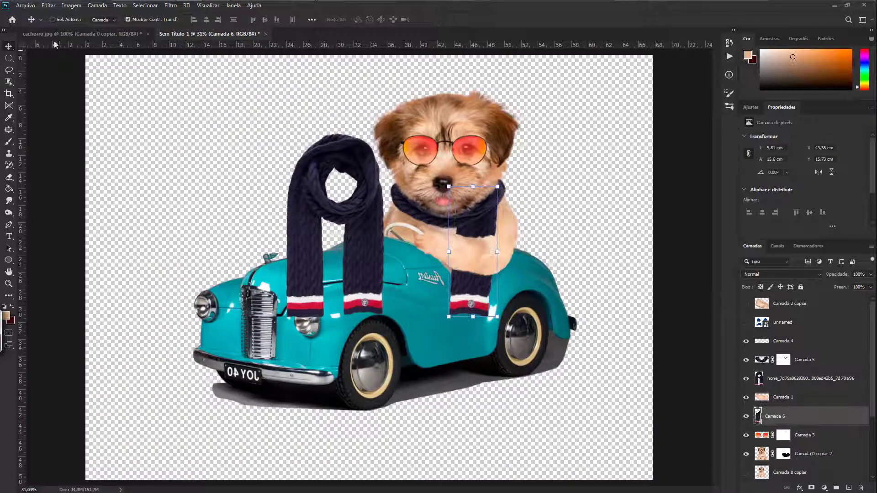
{"action": "left_click_drag", "start_coordinate": [473, 251], "coordinate": [476, 252]}
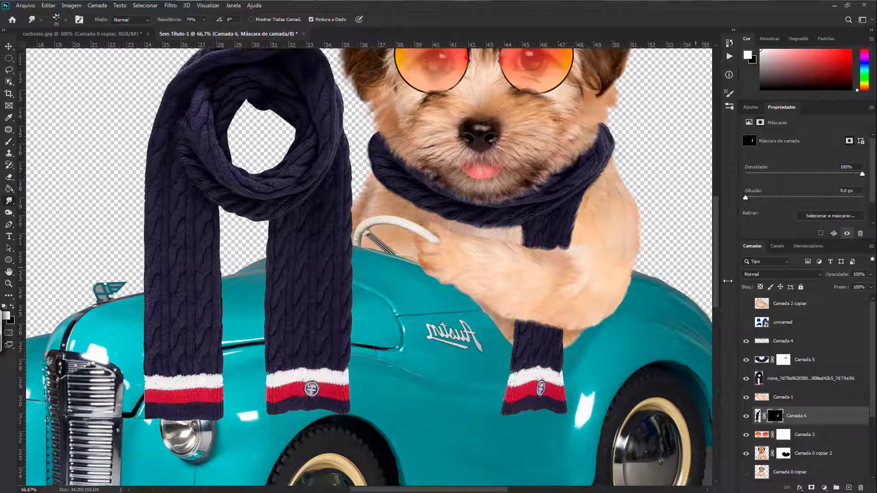
{"action": "key", "text": "alt+bracketright"}
{"action": "key", "text": "alt+bracketright"}
{"action": "key", "text": "alt+bracketright"}
{"action": "key", "text": "b"}
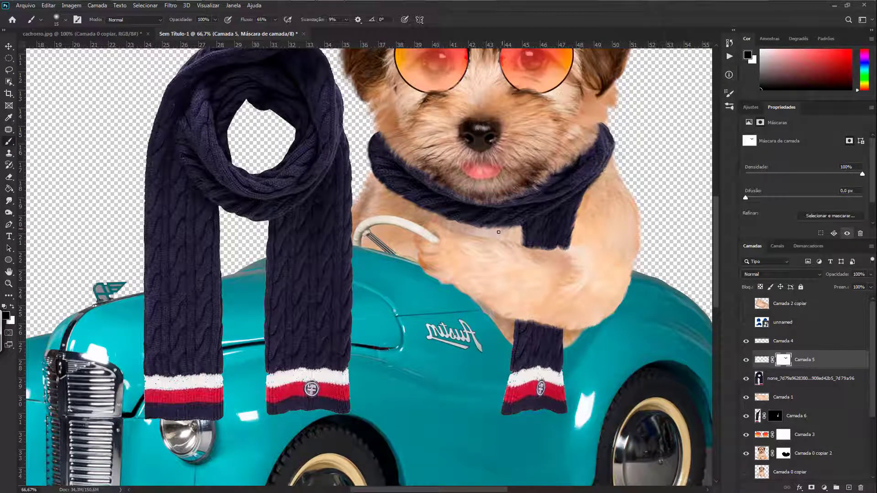
Step: Bend the left scarf strip down and mask the scarf off the steering wheel
{"action": "key", "text": "ctrl+0"}
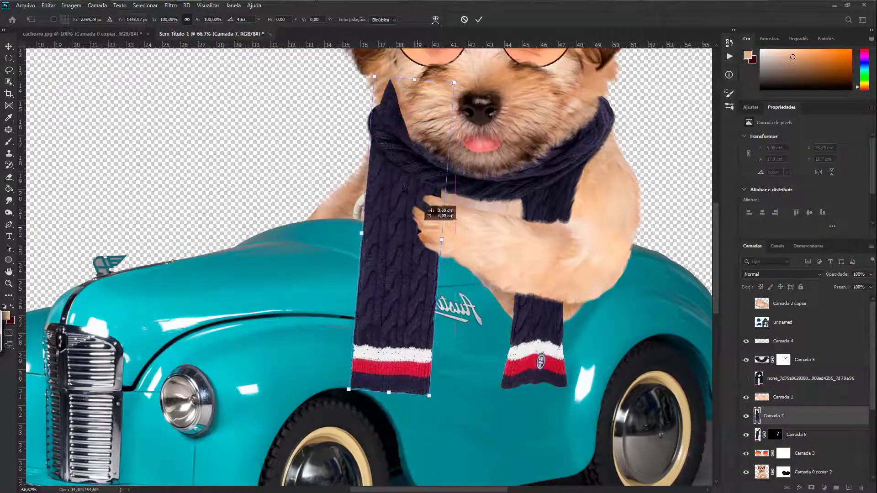
{"action": "left_click_drag", "start_coordinate": [345, 277], "coordinate": [407, 277]}
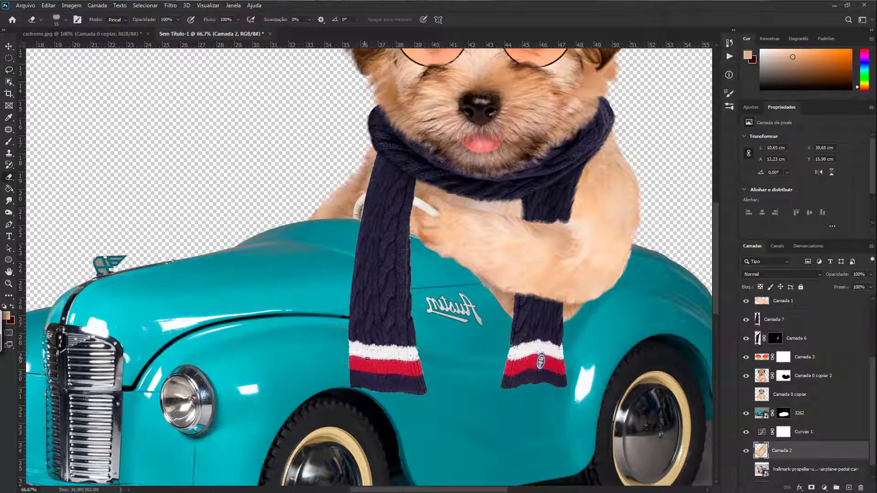
{"action": "key", "text": "b"}
{"action": "mouse_move", "coordinate": [375, 196]}
{"action": "left_mouse_down"}
{"action": "mouse_move", "coordinate": [412, 210]}
{"action": "mouse_move", "coordinate": [364, 354]}
{"action": "left_mouse_up"}
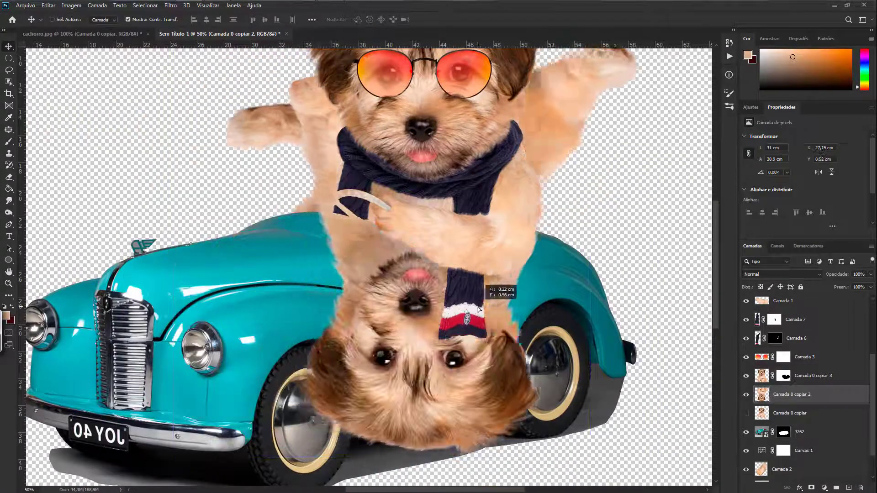
Step: Blend the flipped puppy copy in Overlay with low fill and move it into place
{"action": "key", "text": "Return"}
{"action": "key", "text": "shift+alt+o"}
{"action": "left_click_drag", "start_coordinate": [870, 298], "coordinate": [838, 300]}
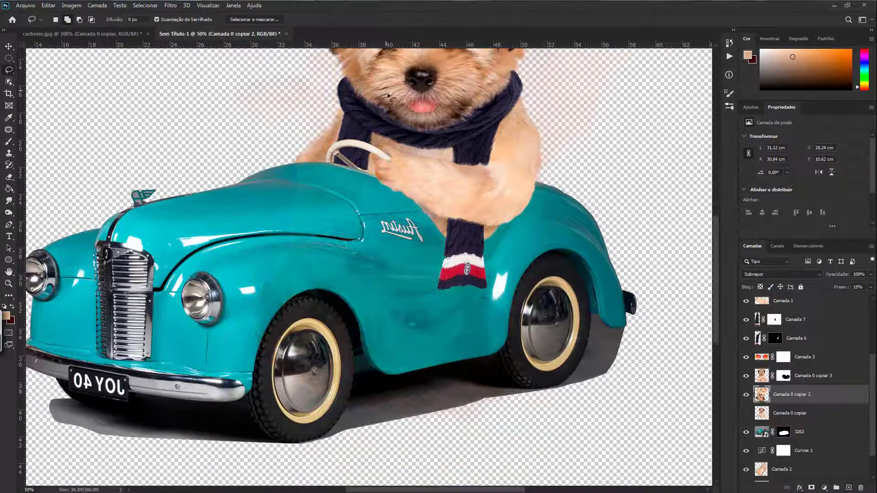
Step: Select the Camada 6 strand's mask and add a paintable layer mask to the puppy copy
{"action": "key", "text": "l"}
{"action": "key", "text": "ctrl+minus"}
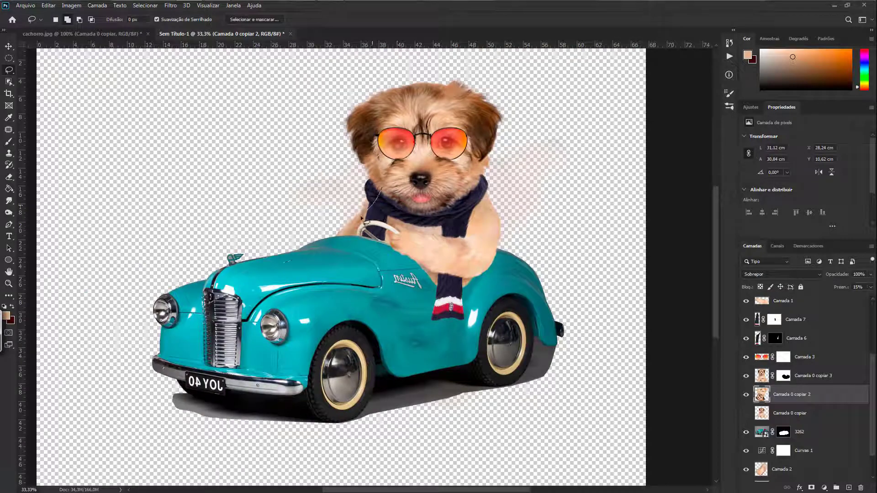
{"action": "left_click_drag", "start_coordinate": [362, 219], "coordinate": [382, 188]}
{"action": "scroll", "coordinate": [366, 228], "scroll_direction": "down", "scroll_amount": 3}
{"action": "left_click", "coordinate": [795, 338]}
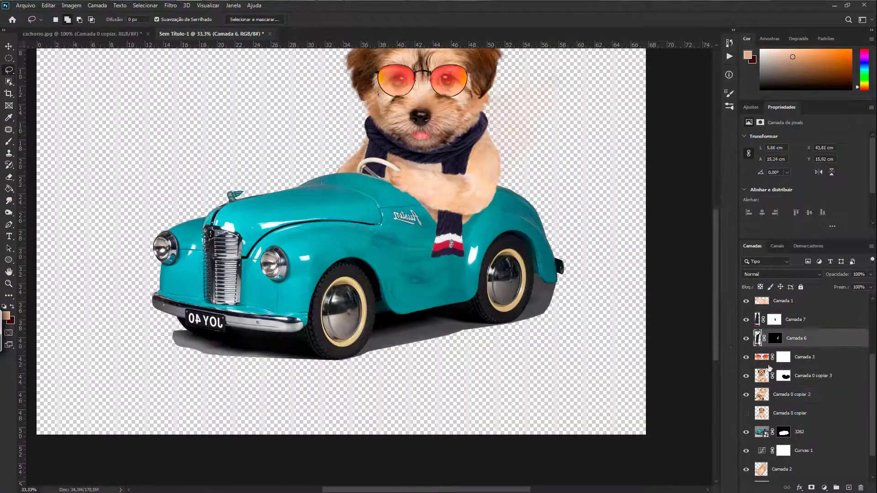
{"action": "left_click", "coordinate": [779, 274]}
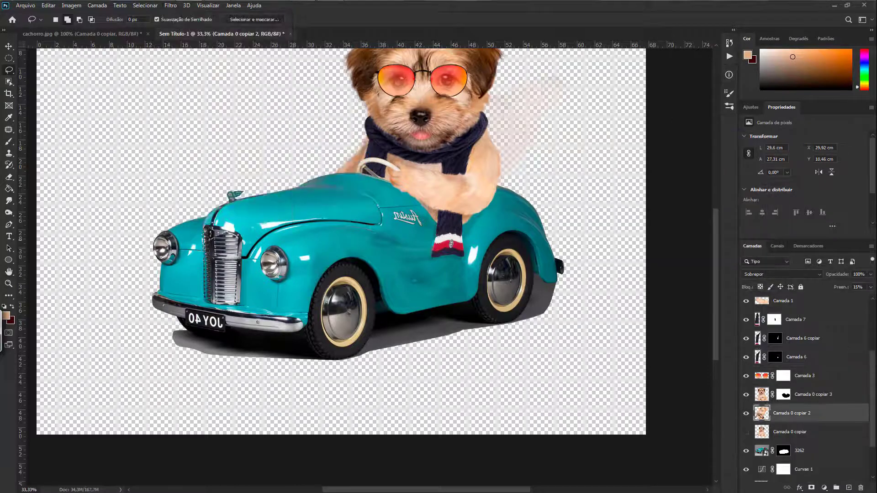
{"action": "left_click", "coordinate": [811, 488]}
{"action": "key", "text": "b"}
{"action": "key", "text": "ctrl+0"}
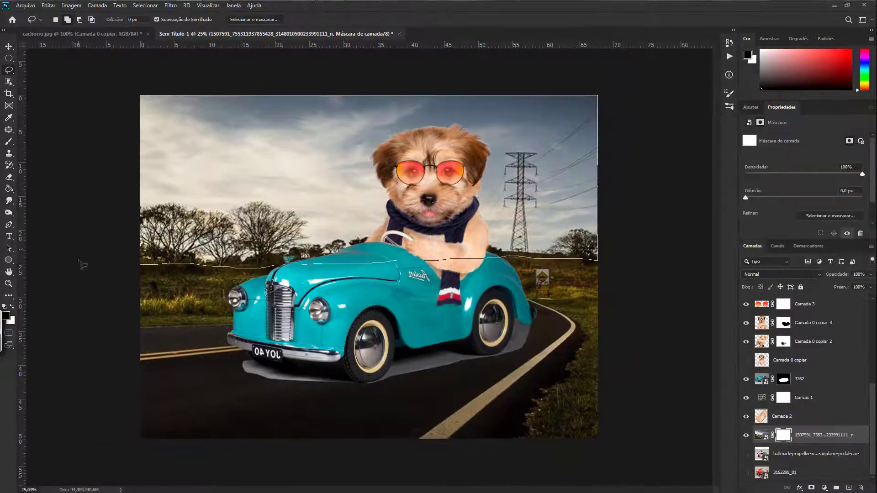
Step: Duplicate car shadow layer 3262 and slightly feather the copy's mask
{"action": "left_click", "coordinate": [800, 379]}
{"action": "key", "text": "b"}
{"action": "left_click", "coordinate": [781, 274]}
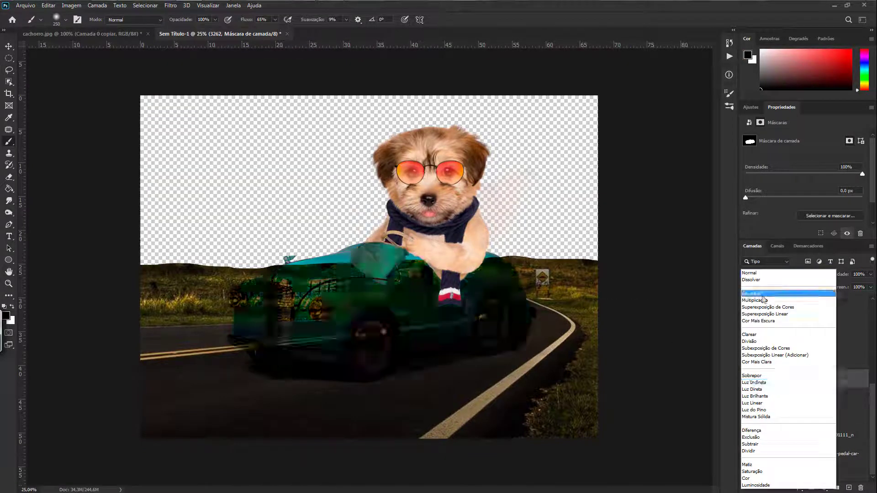
{"action": "key", "text": "Escape"}
{"action": "key", "text": "ctrl+j"}
{"action": "left_click", "coordinate": [785, 384]}
{"action": "key", "text": "d"}
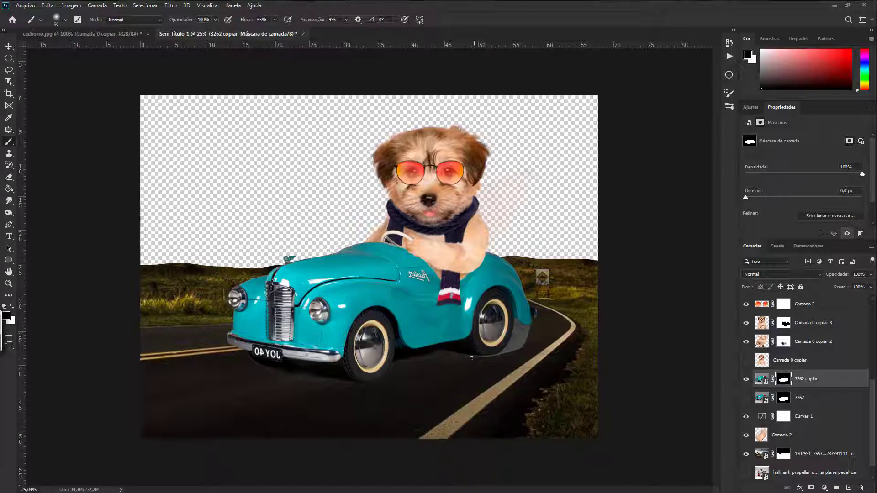
{"action": "scroll", "coordinate": [499, 338], "scroll_direction": "up", "scroll_amount": 4}
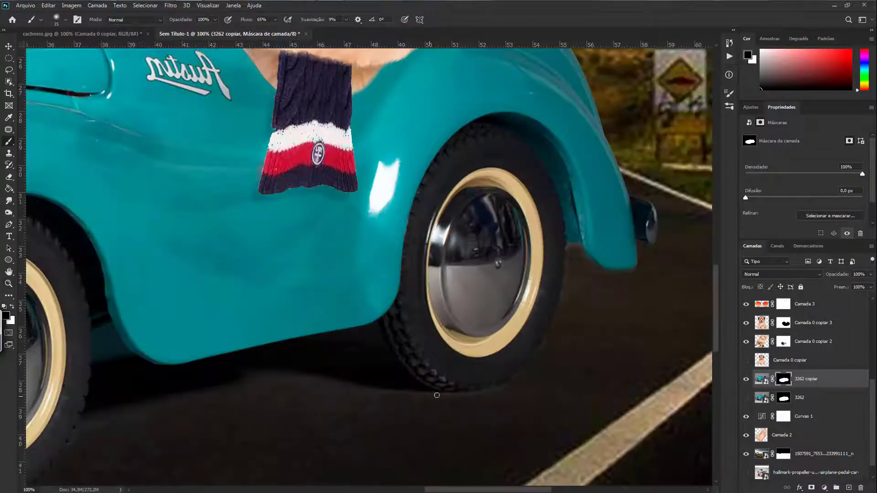
{"action": "left_click_drag", "start_coordinate": [750, 199], "coordinate": [752, 199]}
{"action": "scroll", "coordinate": [249, 437], "scroll_direction": "left", "scroll_amount": 5}
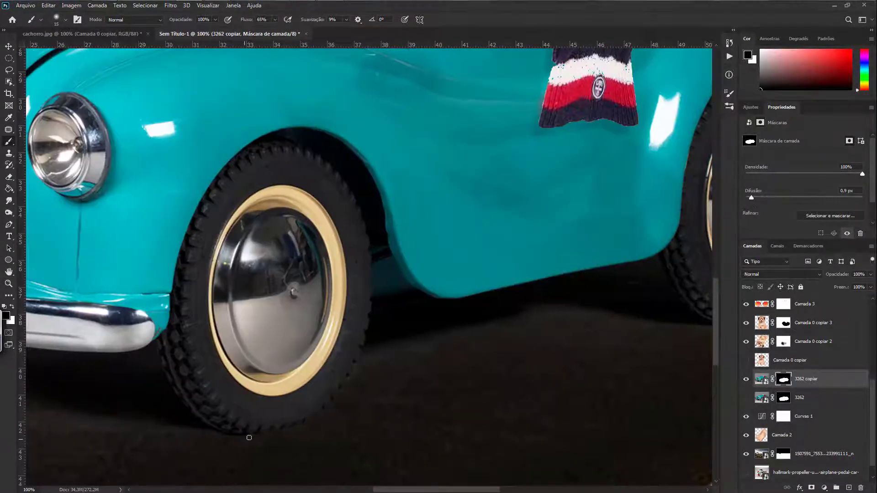
{"action": "scroll", "coordinate": [341, 399], "scroll_direction": "left", "scroll_amount": 6}
{"action": "key", "text": "bracketleft"}
{"action": "key", "text": "bracketleft"}
{"action": "key", "text": "bracketleft"}
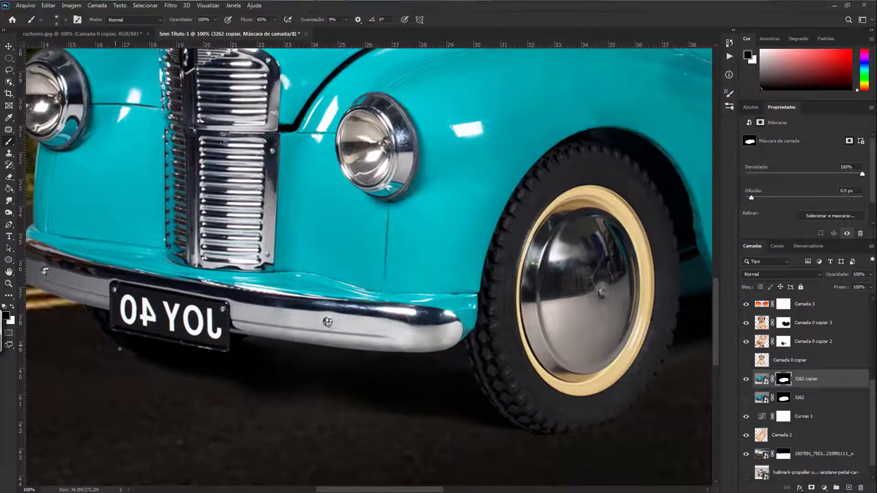
Step: Paint both shadow layers' masks around the wheels with black and white to deepen the shadow
{"action": "key", "text": "alt+bracketleft"}
{"action": "key", "text": "ctrl+comma"}
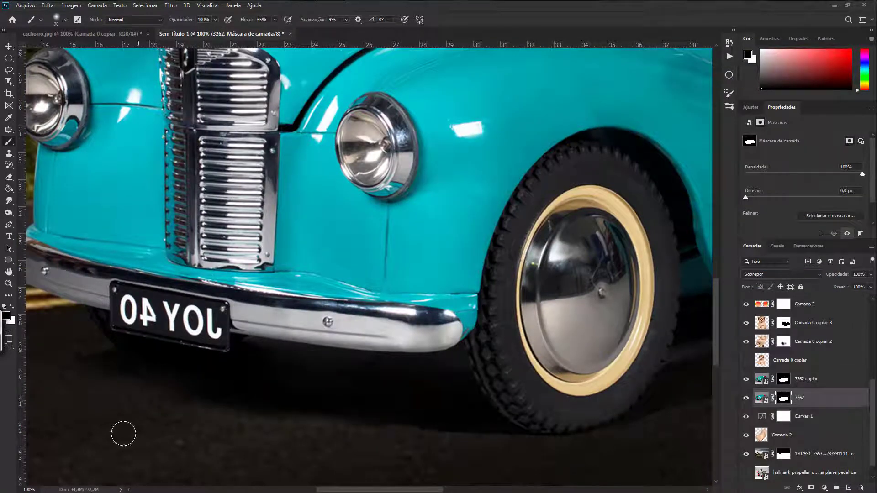
{"action": "key", "text": "x"}
{"action": "key", "text": "bracketleft"}
{"action": "key", "text": "bracketleft"}
{"action": "key", "text": "bracketleft"}
{"action": "scroll", "coordinate": [641, 411], "scroll_direction": "right", "scroll_amount": 5}
{"action": "scroll", "coordinate": [417, 407], "scroll_direction": "right", "scroll_amount": 6}
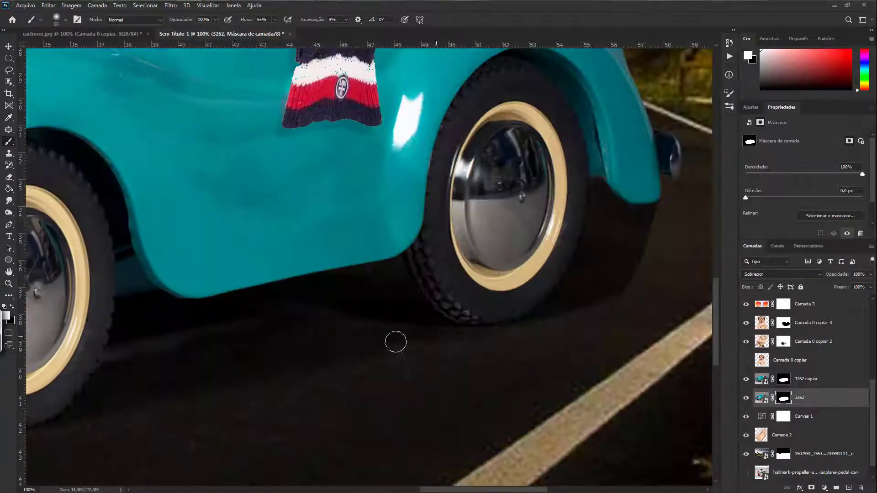
{"action": "key", "text": "alt+bracketright"}
{"action": "key", "text": "x"}
{"action": "key", "text": "alt+bracketleft"}
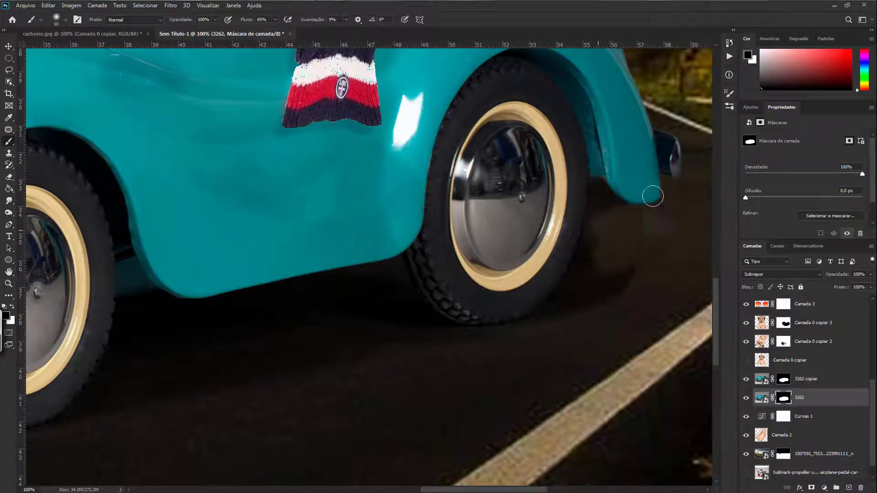
{"action": "key", "text": "ctrl+0"}
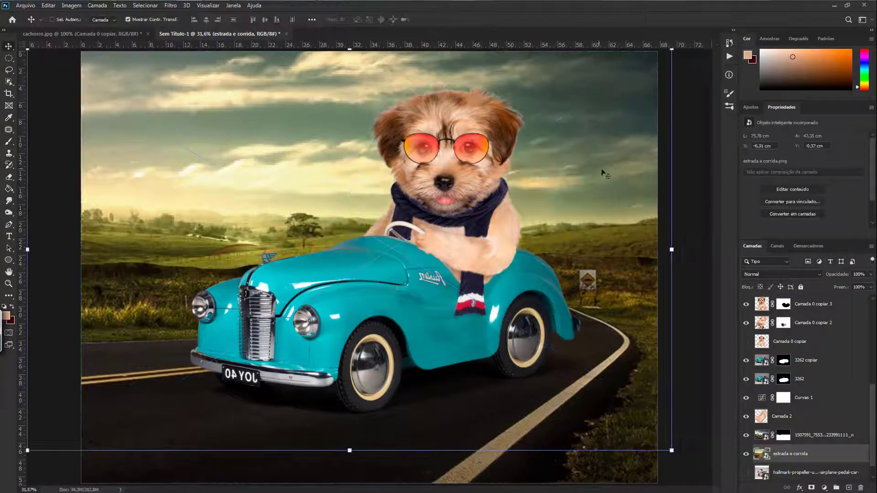
Step: Shift the car's Color Balance midtones toward a greener tint
{"action": "key", "text": "alt+bracketright"}
{"action": "key", "text": "b"}
{"action": "key", "text": "d"}
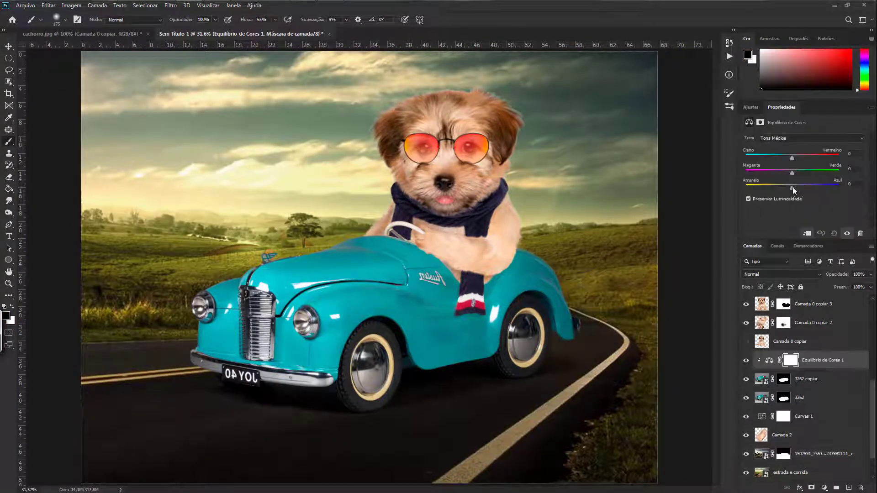
{"action": "left_click_drag", "start_coordinate": [804, 172], "coordinate": [821, 170]}
Step: Mask the Color Balance off the front and rear wheel rims
{"action": "left_click", "coordinate": [760, 122]}
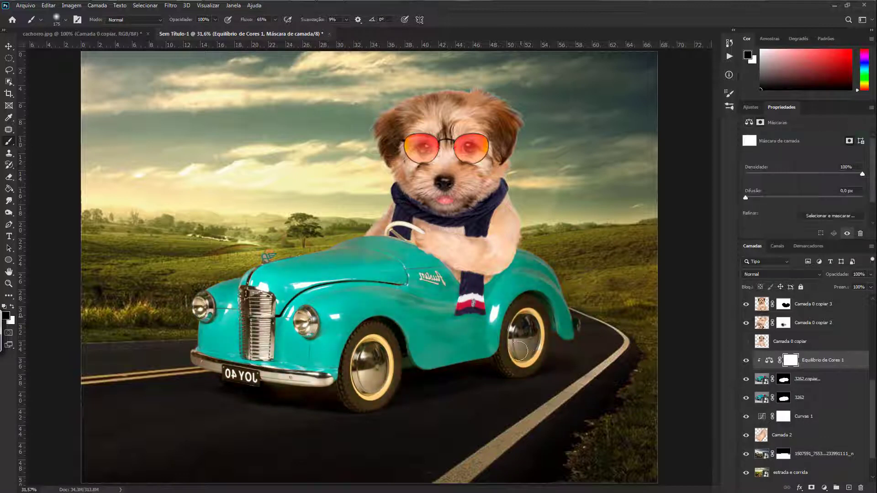
{"action": "left_click_drag", "start_coordinate": [530, 319], "coordinate": [530, 361]}
{"action": "left_click_drag", "start_coordinate": [370, 343], "coordinate": [359, 402]}
Step: Reshape the grass patch with a larger white brush to fit the car body
{"action": "key", "text": "x"}
{"action": "key", "text": "bracketright"}
{"action": "key", "text": "bracketright"}
{"action": "key", "text": "bracketright"}
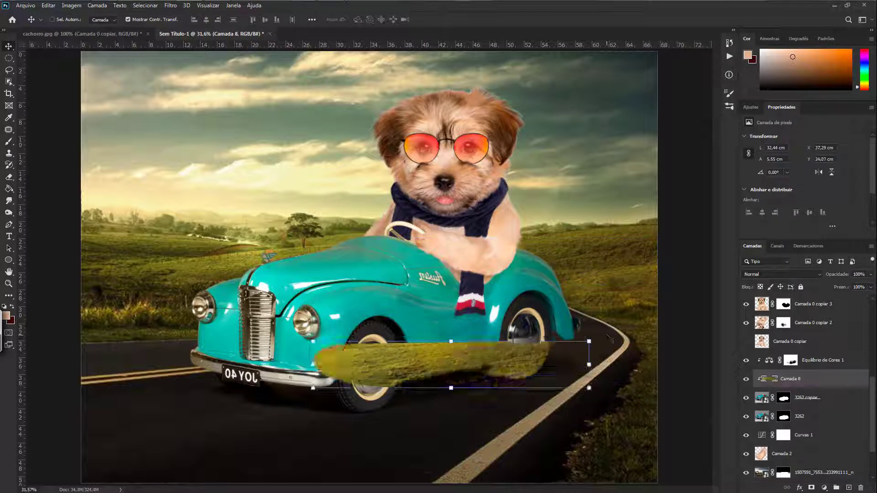
{"action": "left_click_drag", "start_coordinate": [610, 338], "coordinate": [590, 360]}
Step: Fit the grass patch along the car's lower body and mask out the excess grass
{"action": "key", "text": "shift+alt+o"}
{"action": "left_click_drag", "start_coordinate": [868, 298], "coordinate": [846, 298]}
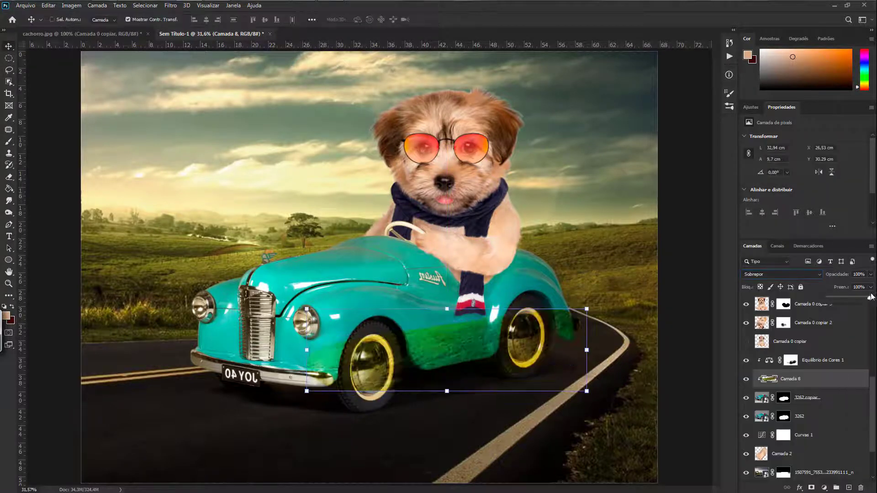
{"action": "left_click", "coordinate": [811, 488]}
{"action": "key", "text": "b"}
{"action": "left_click_drag", "start_coordinate": [311, 334], "coordinate": [329, 365]}
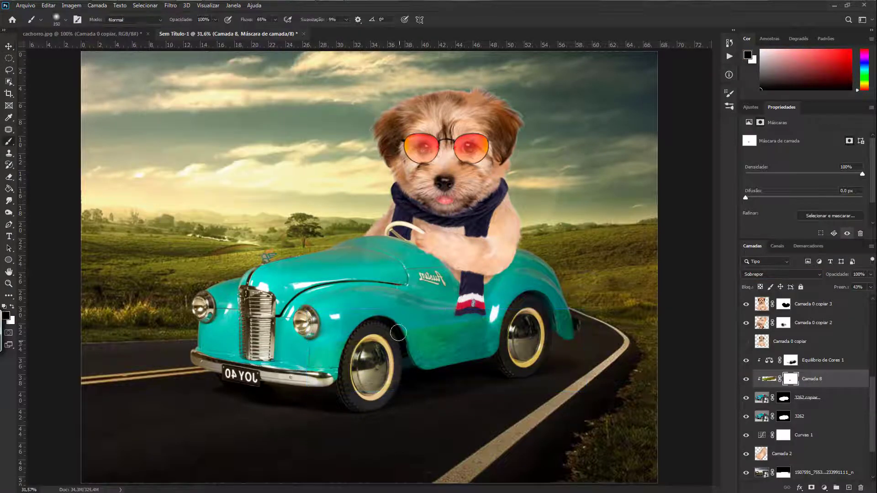
{"action": "key", "text": "bracketleft"}
{"action": "key", "text": "bracketleft"}
{"action": "key", "text": "bracketleft"}
{"action": "left_click_drag", "start_coordinate": [503, 358], "coordinate": [567, 306]}
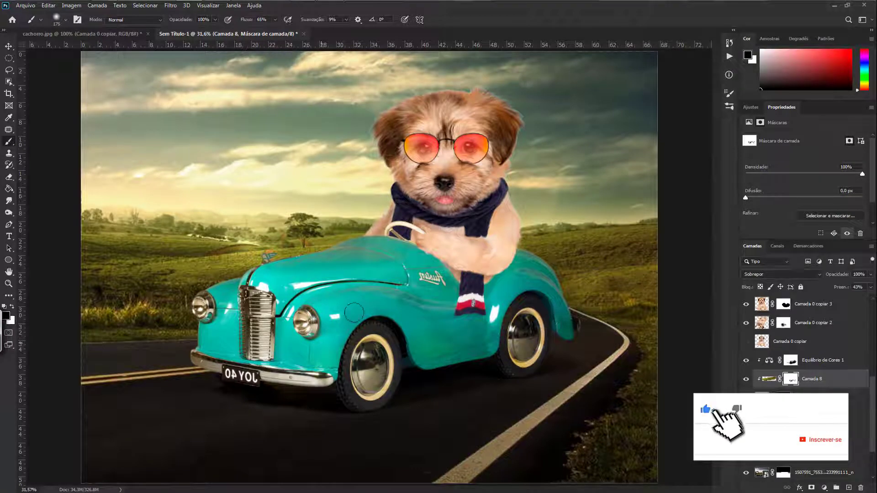
{"action": "key", "text": "z"}
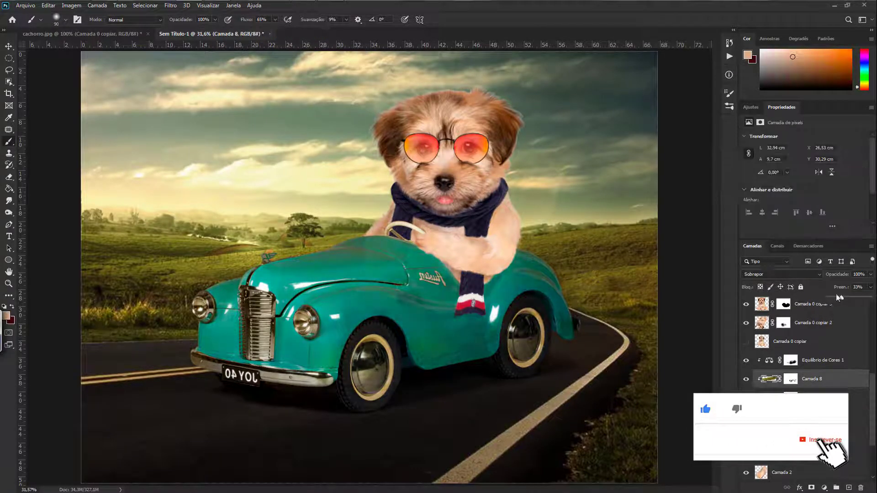
{"action": "left_click", "coordinate": [372, 305]}
{"action": "key", "text": "b"}
{"action": "key", "text": "ctrl+0"}
Step: Set the grass layer to Linear Light (Luz Linear) blending
{"action": "left_click", "coordinate": [769, 379]}
{"action": "left_click", "coordinate": [766, 274]}
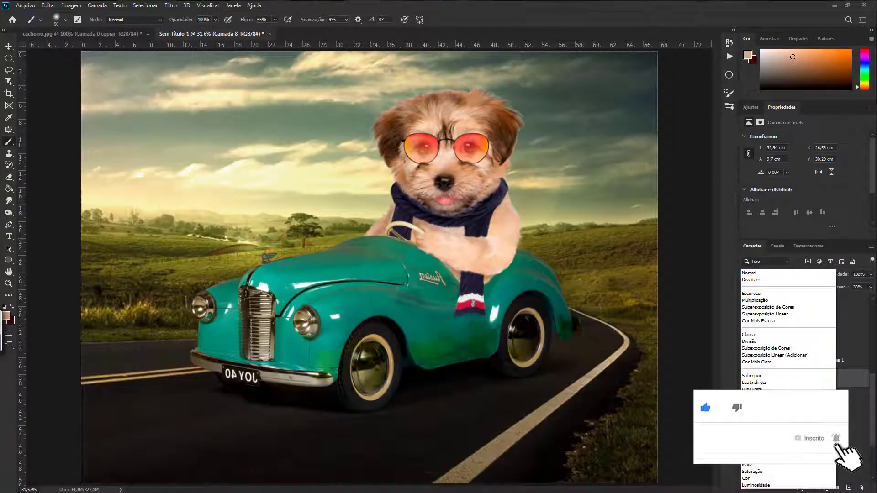
{"action": "left_click", "coordinate": [754, 396]}
{"action": "left_click", "coordinate": [791, 379]}
{"action": "key", "text": "d"}
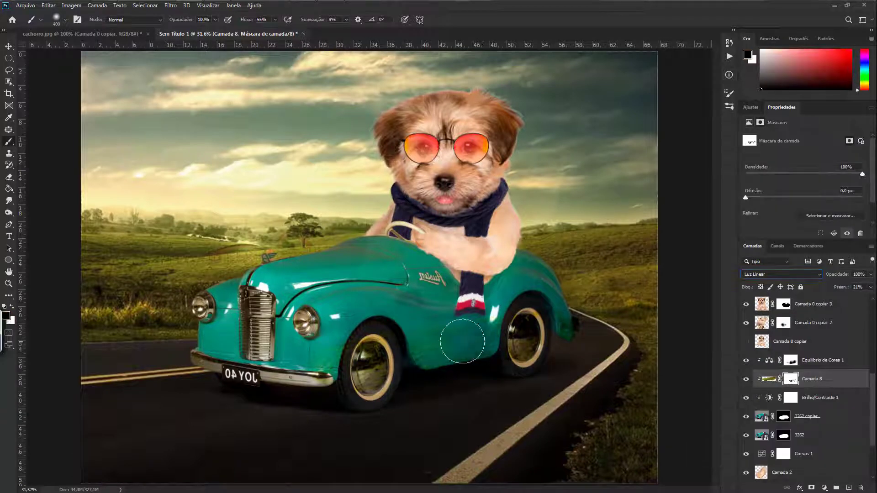
Step: Paint the brightness adjustment's mask to restrict it to parts of the car
{"action": "left_click", "coordinate": [791, 398]}
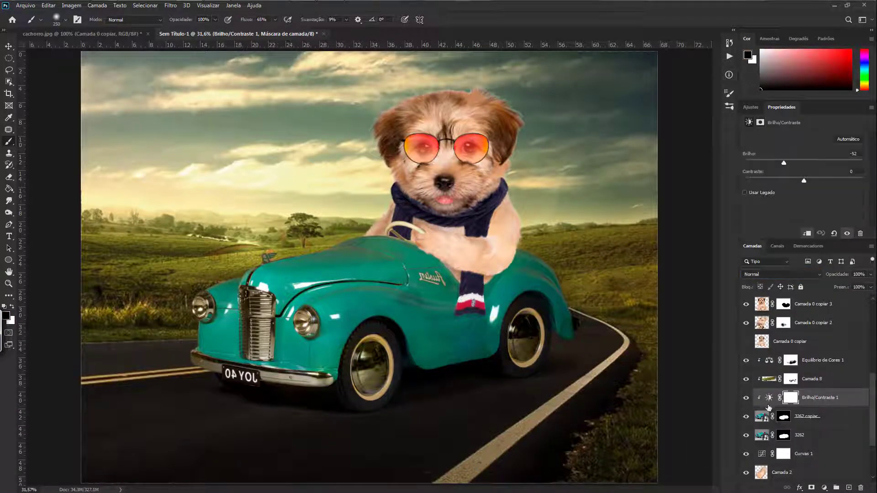
{"action": "key", "text": "bracketright"}
{"action": "left_click_drag", "start_coordinate": [308, 249], "coordinate": [402, 236]}
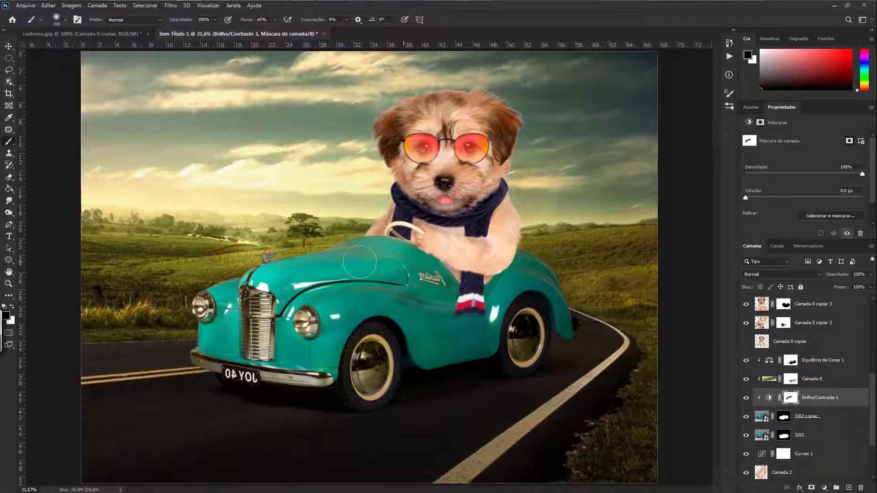
{"action": "key", "text": "bracketleft"}
{"action": "key", "text": "bracketleft"}
{"action": "key", "text": "bracketleft"}
{"action": "key", "text": "x"}
{"action": "left_click_drag", "start_coordinate": [292, 365], "coordinate": [233, 345]}
Step: Add a new layer clipped to the car for painting over the licence plate
{"action": "key", "text": "ctrl+shift+alt+n"}
{"action": "scroll", "coordinate": [229, 378], "scroll_direction": "up", "scroll_amount": 5}
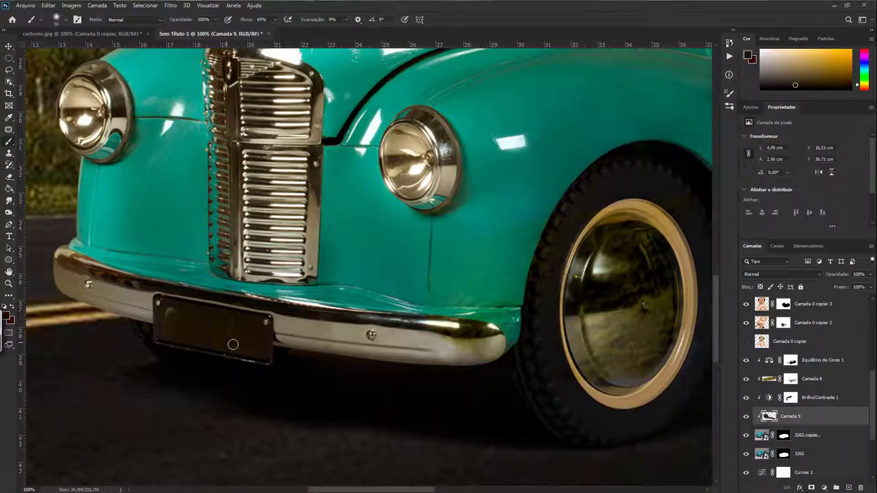
{"action": "scroll", "coordinate": [412, 304], "scroll_direction": "right", "scroll_amount": 10}
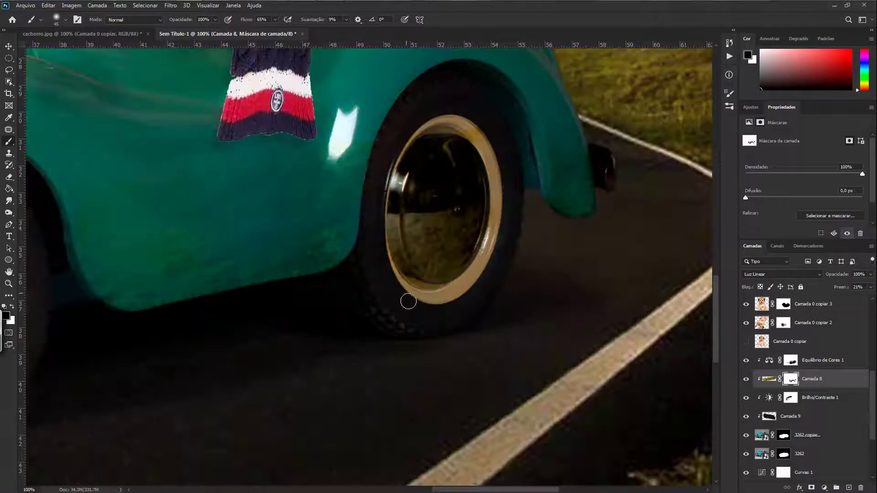
{"action": "scroll", "coordinate": [388, 314], "scroll_direction": "left", "scroll_amount": 4}
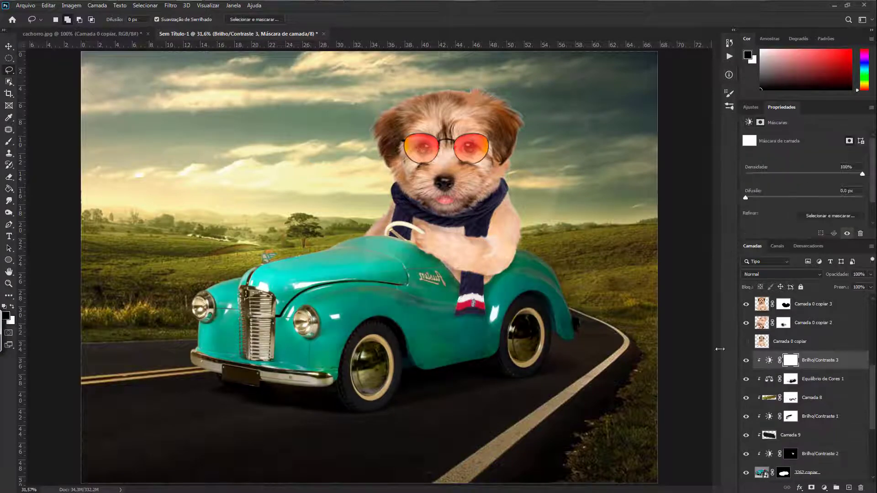
Step: Brighten a hood streak, clear the emblem's grey fill, and paint a near-white fender highlight
{"action": "left_click_drag", "start_coordinate": [198, 307], "coordinate": [394, 228]}
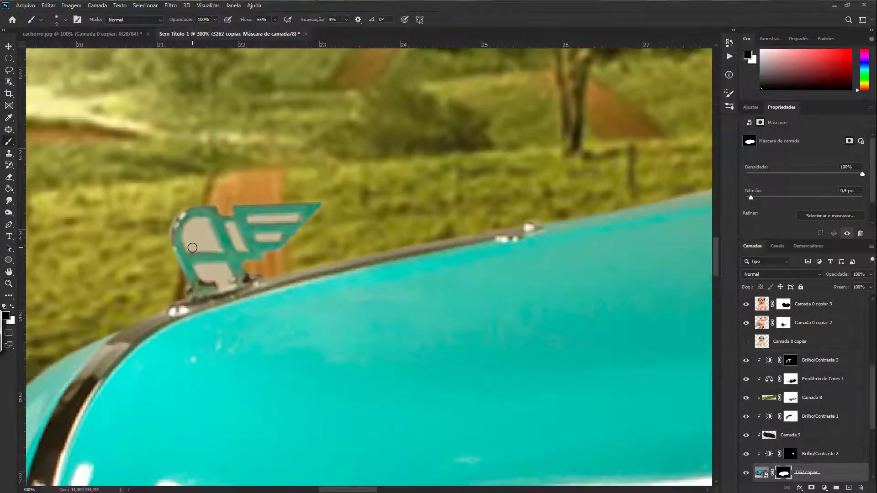
{"action": "mouse_move", "coordinate": [188, 226]}
{"action": "left_mouse_down"}
{"action": "mouse_move", "coordinate": [217, 248]}
{"action": "mouse_move", "coordinate": [223, 278]}
{"action": "left_mouse_up"}
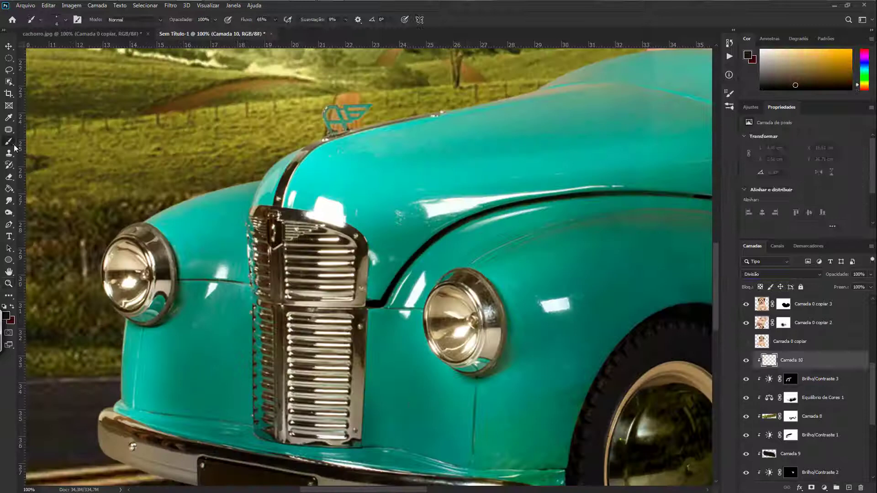
{"action": "left_click", "coordinate": [122, 323], "text": "alt"}
{"action": "left_click_drag", "start_coordinate": [122, 322], "coordinate": [121, 392]}
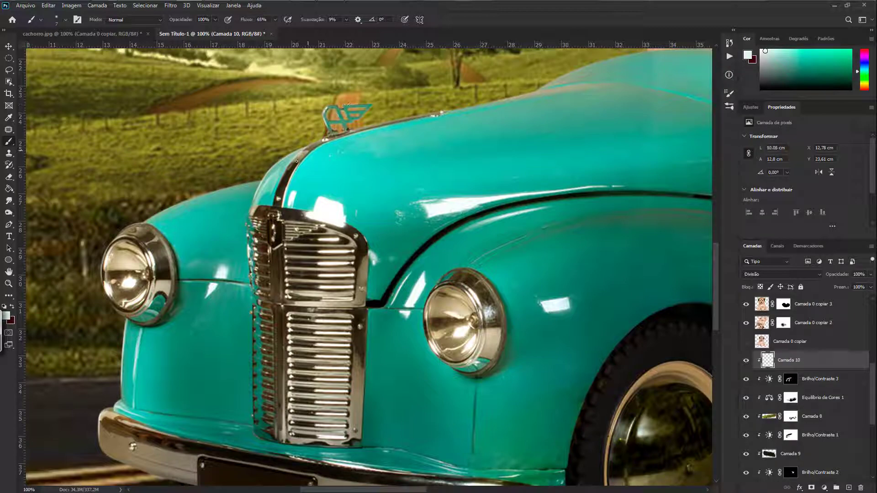
Step: Paint a dark shadow on the road beneath the car
{"action": "scroll", "coordinate": [409, 192], "scroll_direction": "left", "scroll_amount": 5}
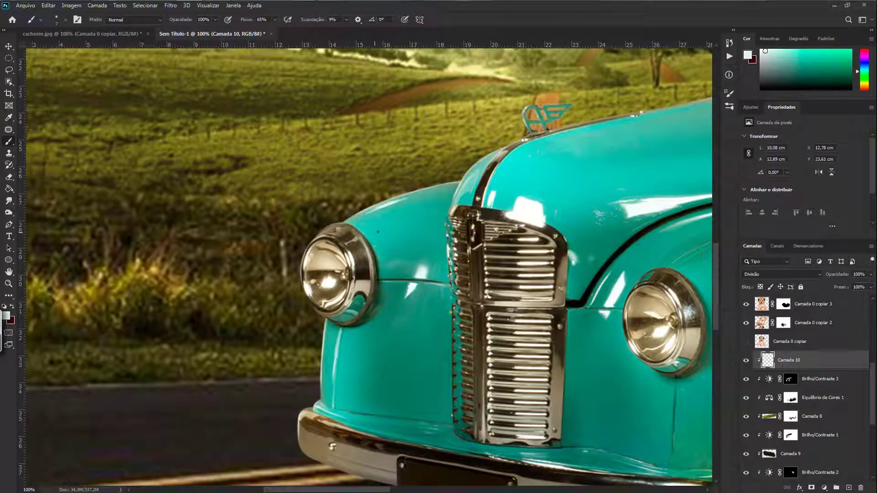
{"action": "scroll", "coordinate": [389, 247], "scroll_direction": "right", "scroll_amount": 5}
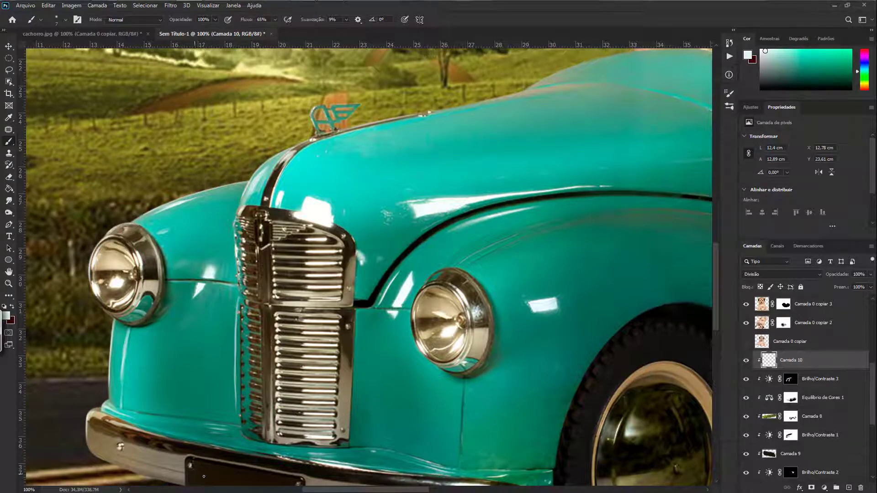
{"action": "scroll", "coordinate": [277, 242], "scroll_direction": "right", "scroll_amount": 5}
{"action": "scroll", "coordinate": [277, 242], "scroll_direction": "up", "scroll_amount": 3}
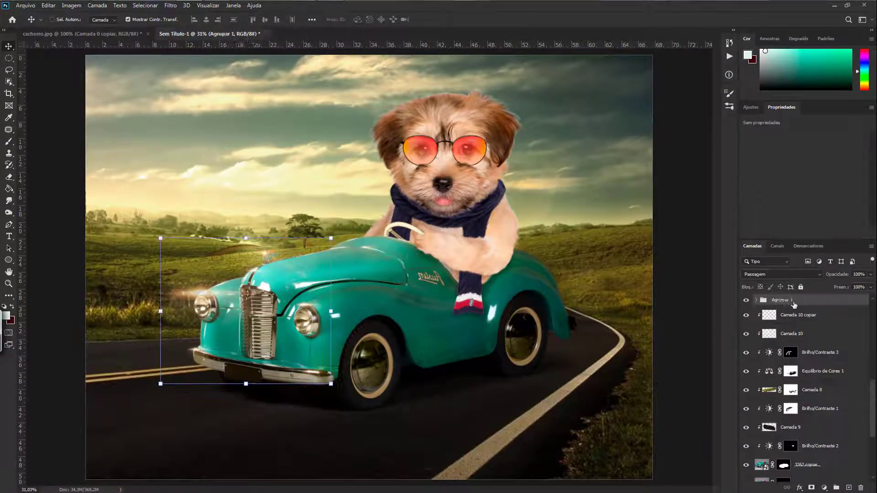
{"action": "left_click_drag", "start_coordinate": [453, 399], "coordinate": [441, 408]}
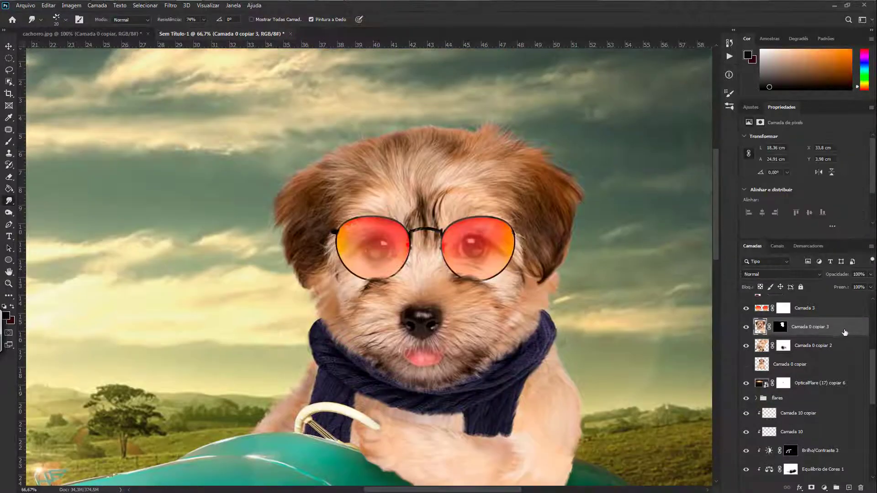
Step: Change the new layer's blend mode from Divide to Linear Dodge (Add)
{"action": "left_click", "coordinate": [751, 342]}
{"action": "key", "text": "b"}
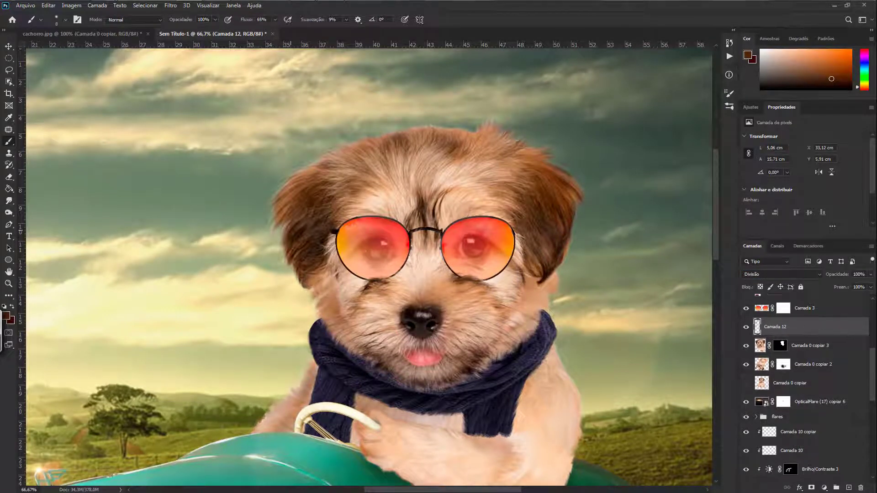
{"action": "left_click", "coordinate": [781, 274]}
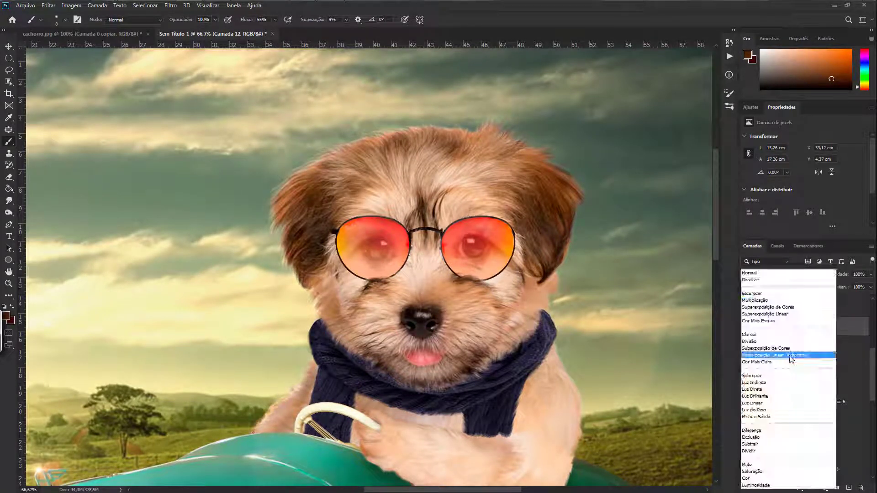
{"action": "left_click", "coordinate": [777, 354]}
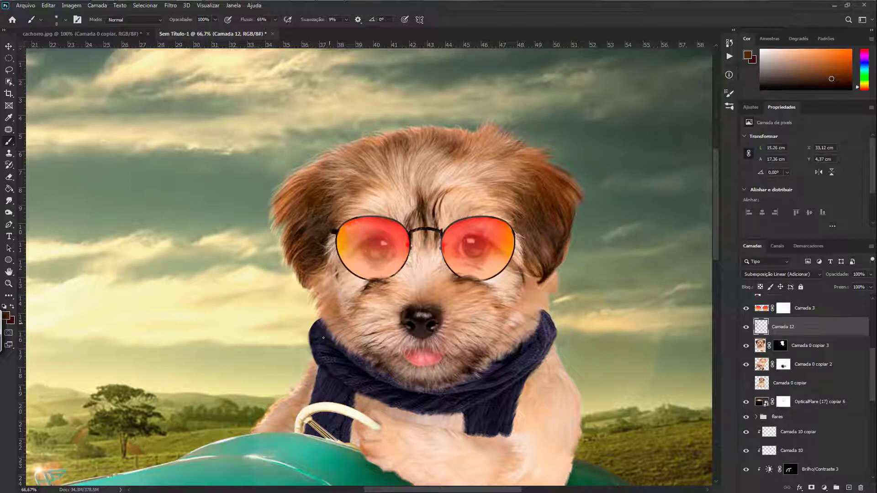
Step: On a new layer, paint sampled fur tones over the paw and the dog's arm
{"action": "key", "text": "ctrl+1"}
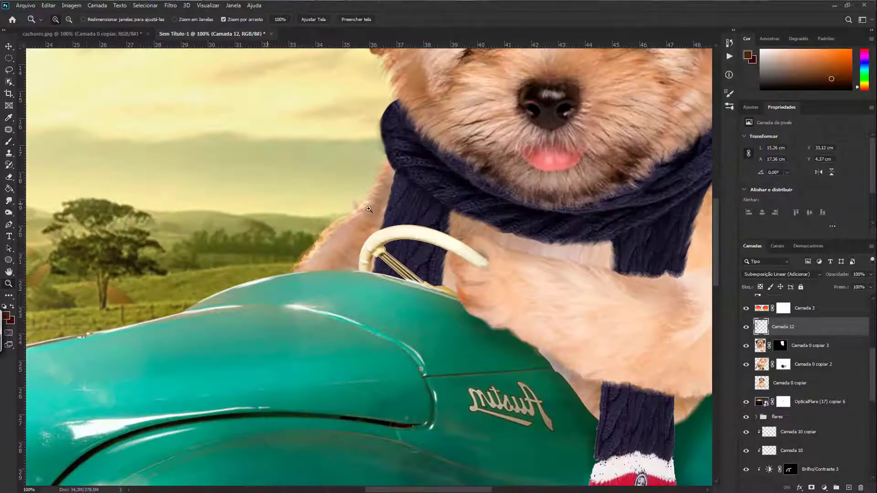
{"action": "key", "text": "ctrl+shift+alt+n"}
{"action": "left_click", "coordinate": [331, 247], "text": "alt"}
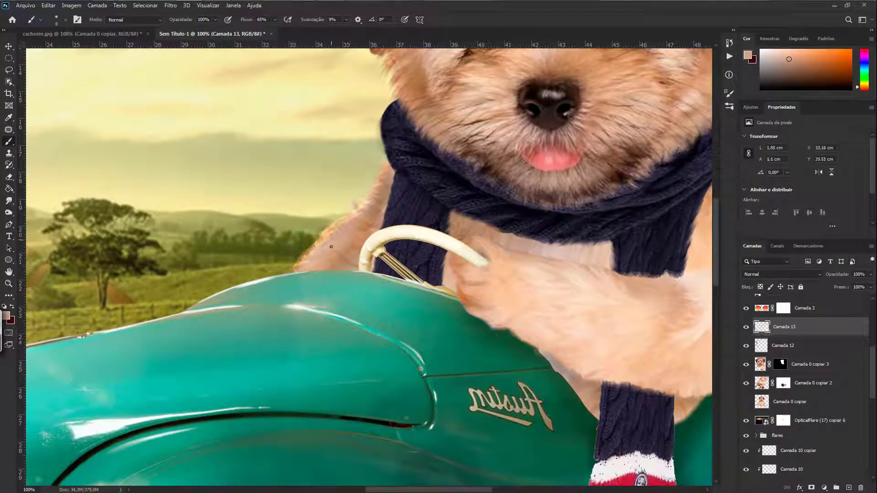
{"action": "left_click_drag", "start_coordinate": [305, 266], "coordinate": [300, 262]}
{"action": "left_click", "coordinate": [301, 262], "text": "alt"}
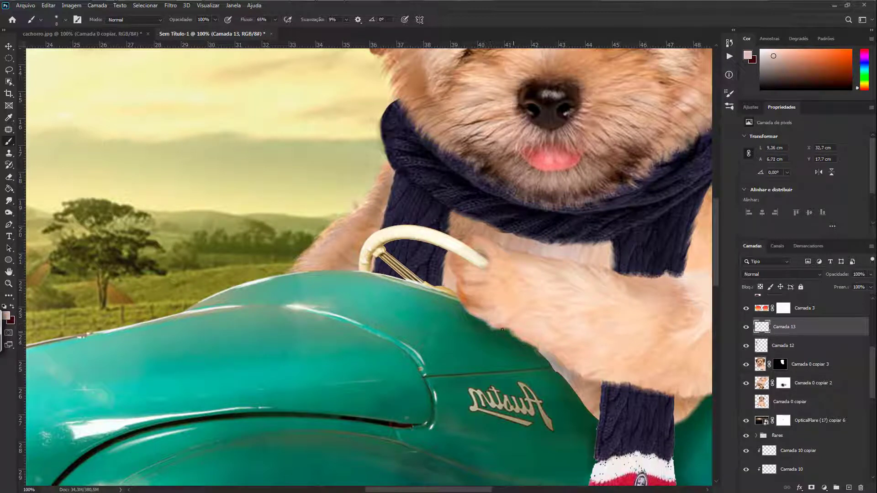
{"action": "left_click_drag", "start_coordinate": [503, 329], "coordinate": [694, 398]}
{"action": "scroll", "coordinate": [531, 377], "scroll_direction": "right", "scroll_amount": 5}
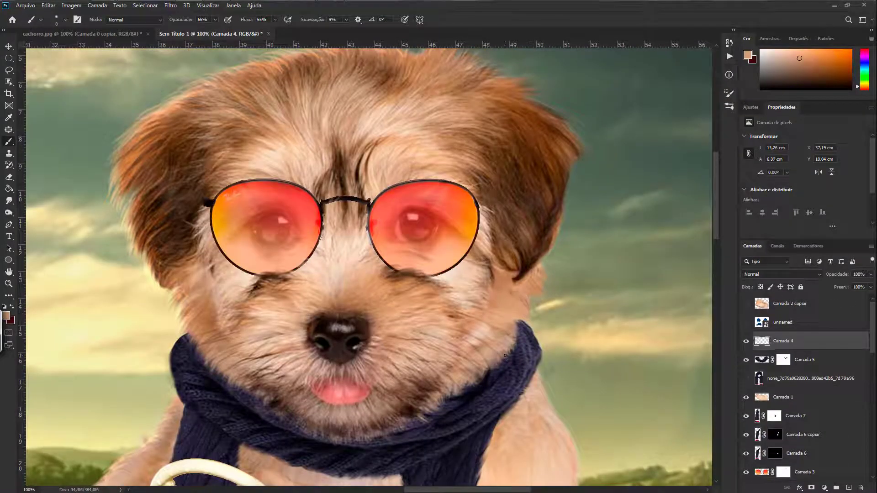
{"action": "scroll", "coordinate": [503, 352], "scroll_direction": "down", "scroll_amount": 3}
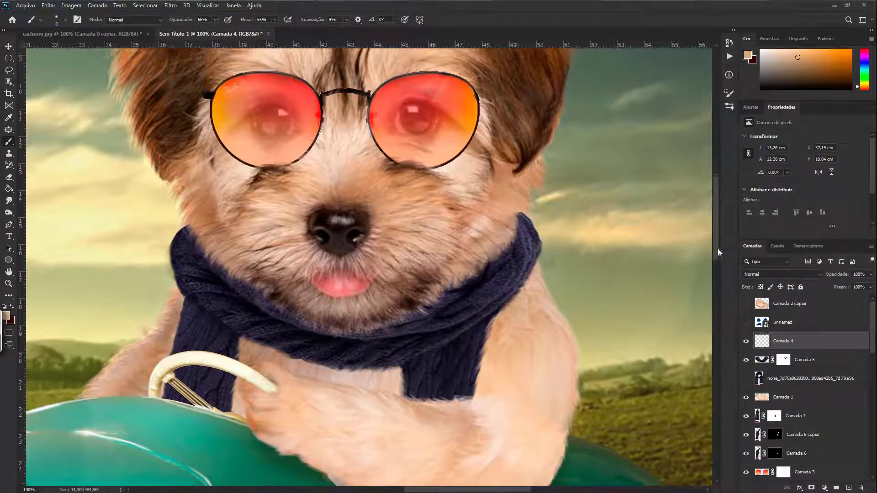
{"action": "scroll", "coordinate": [530, 420], "scroll_direction": "down", "scroll_amount": 2}
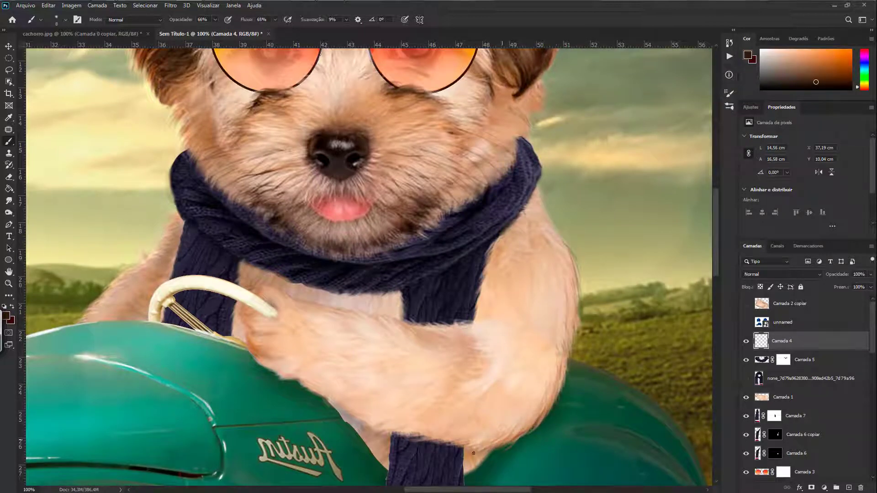
Step: Paint pale light along the scarf's left edge
{"action": "left_click", "coordinate": [245, 323], "text": "alt"}
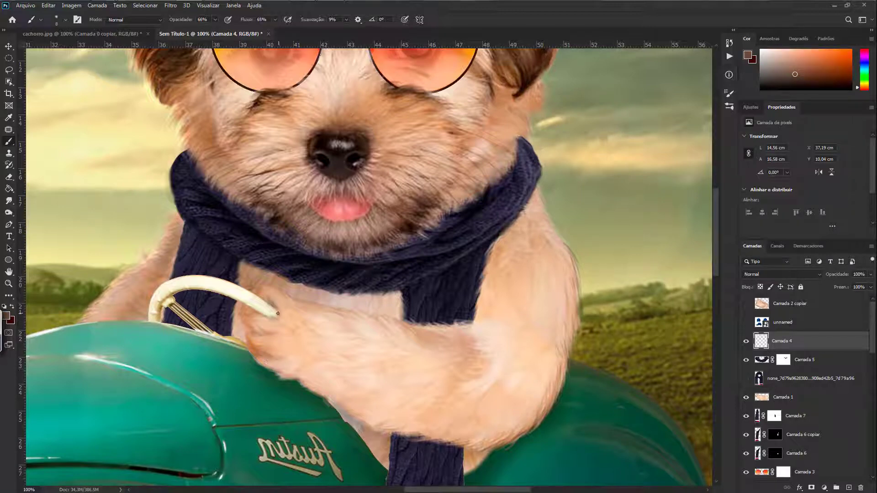
{"action": "key", "text": "alt+bracketleft"}
{"action": "key", "text": "d"}
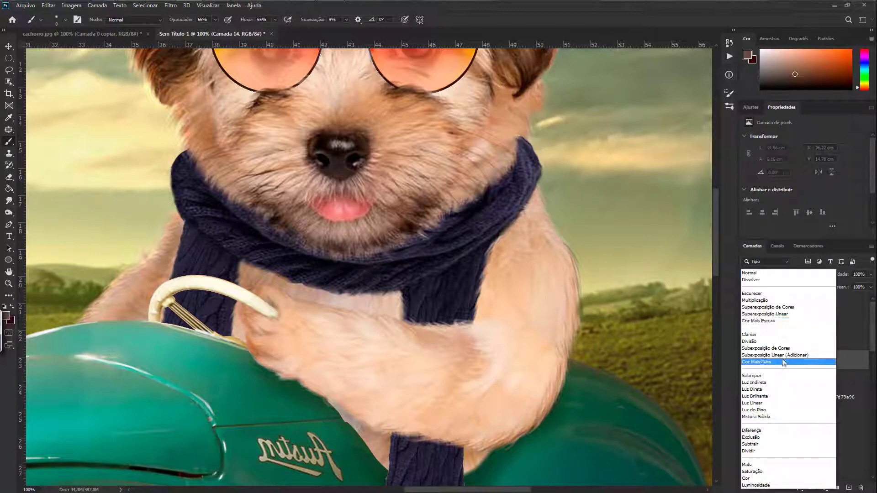
{"action": "mouse_move", "coordinate": [175, 194]}
{"action": "left_mouse_down"}
{"action": "mouse_move", "coordinate": [188, 252]}
{"action": "mouse_move", "coordinate": [176, 176]}
{"action": "left_mouse_up"}
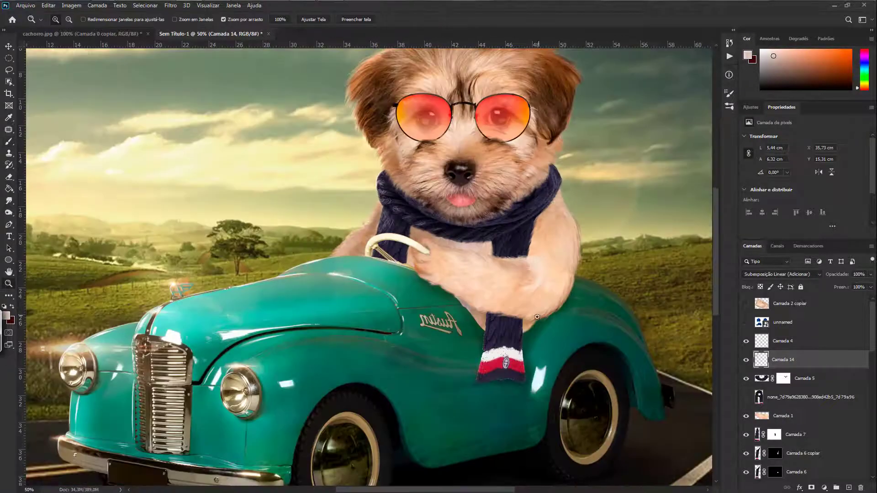
Step: Add clipped Multiply shading layers above the car layer
{"action": "left_click", "coordinate": [795, 416]}
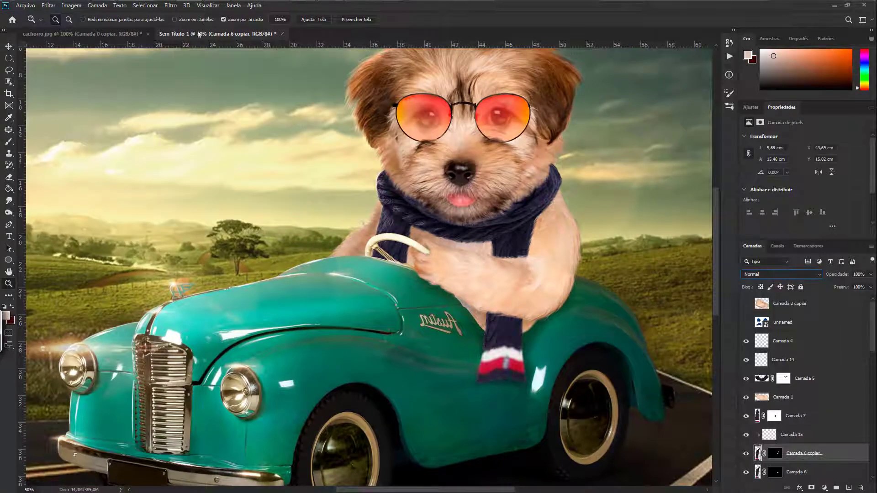
{"action": "left_click", "coordinate": [795, 434]}
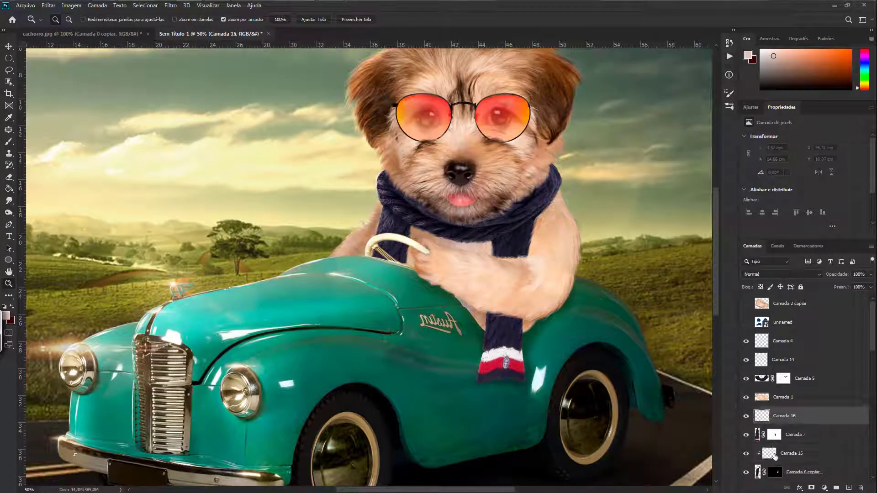
{"action": "key", "text": "b"}
{"action": "left_click", "coordinate": [525, 370], "text": "alt"}
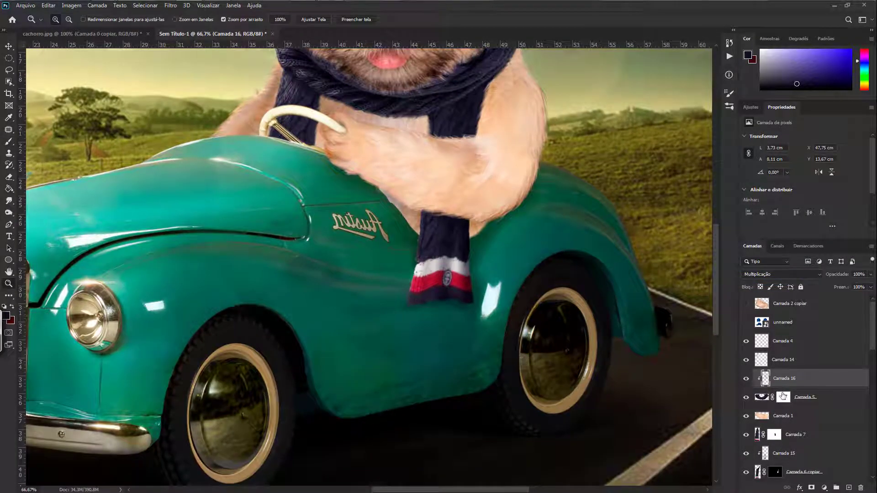
{"action": "left_click", "coordinate": [795, 454]}
{"action": "key", "text": "b"}
{"action": "key", "text": "ctrl+alt+shift+n"}
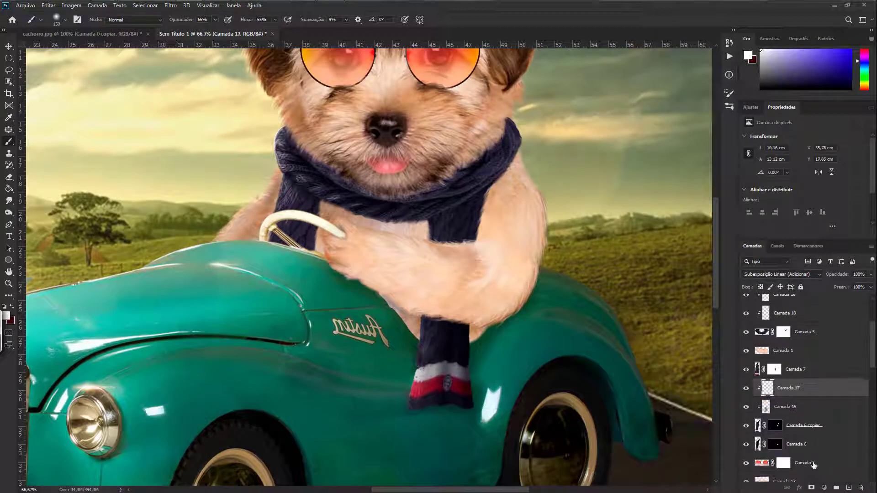
Step: On a new Multiply layer, paint black where the fur meets the scarf
{"action": "left_click", "coordinate": [814, 465]}
{"action": "key", "text": "ctrl+shift+alt+n"}
{"action": "key", "text": "alt+shift+m"}
{"action": "key", "text": "x"}
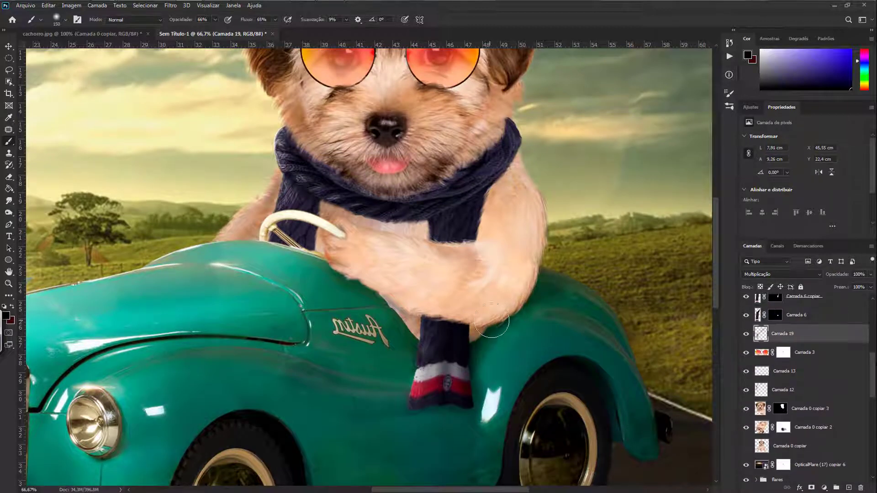
{"action": "left_click_drag", "start_coordinate": [492, 321], "coordinate": [413, 333]}
{"action": "scroll", "coordinate": [406, 305], "scroll_direction": "down", "scroll_amount": 3}
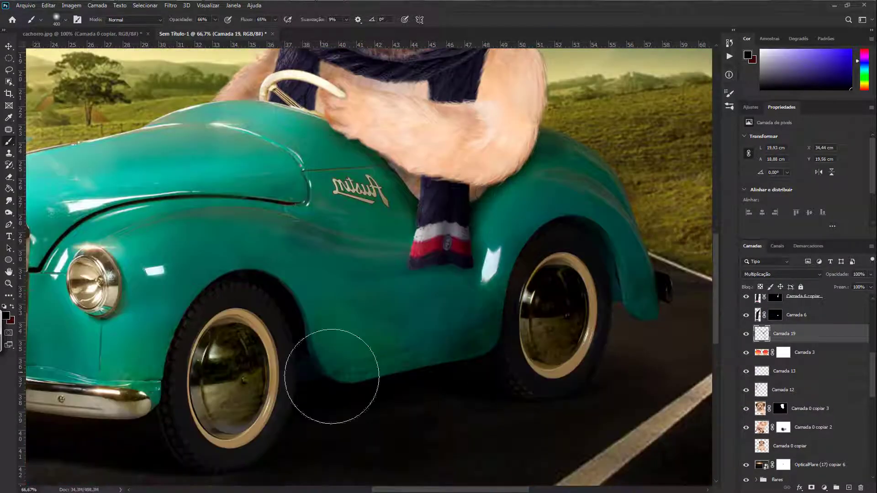
{"action": "scroll", "coordinate": [623, 294], "scroll_direction": "left", "scroll_amount": 3}
{"action": "scroll", "coordinate": [219, 320], "scroll_direction": "up", "scroll_amount": 3}
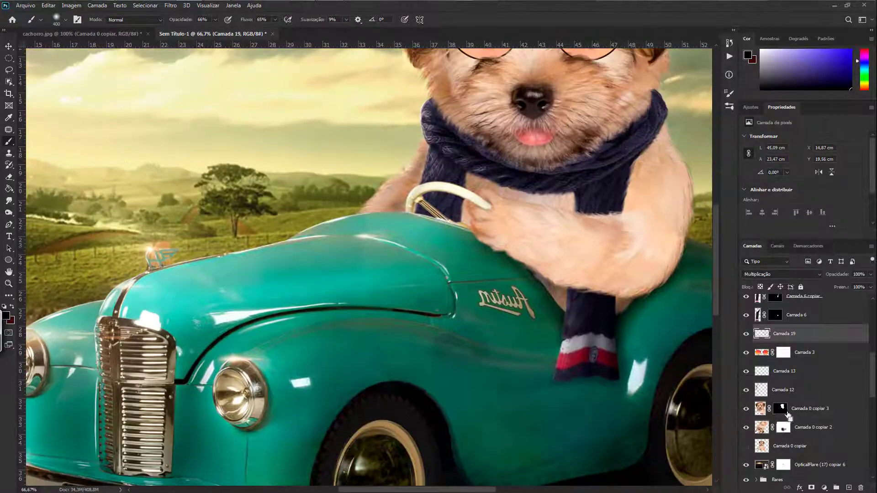
Step: Add further new layers set to Multiply for shadows and fur
{"action": "key", "text": "ctrl+shift+alt+n"}
{"action": "left_click", "coordinate": [782, 274]}
{"action": "left_click", "coordinate": [777, 303]}
{"action": "scroll", "coordinate": [670, 220], "scroll_direction": "up", "scroll_amount": 3}
{"action": "key", "text": "ctrl+shift+alt+n"}
Step: Paint tan fur strands over the sunglasses with a hair-strand brush
{"action": "left_click", "coordinate": [729, 106]}
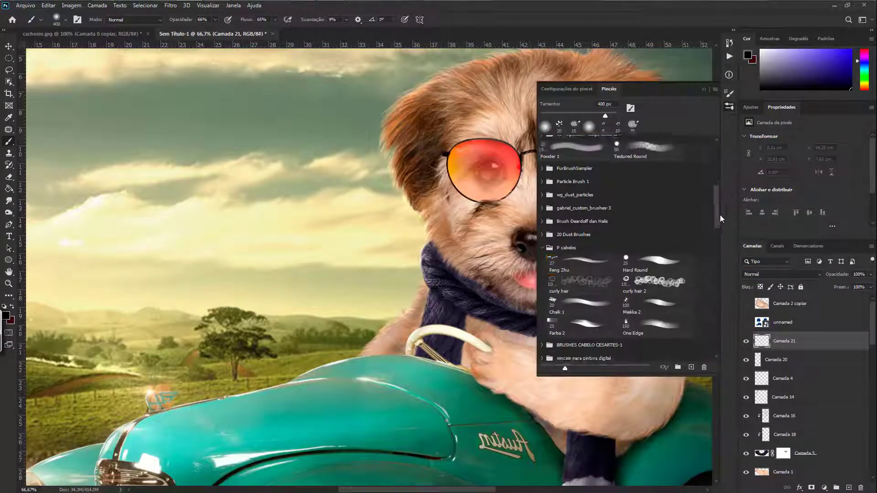
{"action": "left_click", "coordinate": [657, 309]}
{"action": "left_click", "coordinate": [493, 204], "text": "alt"}
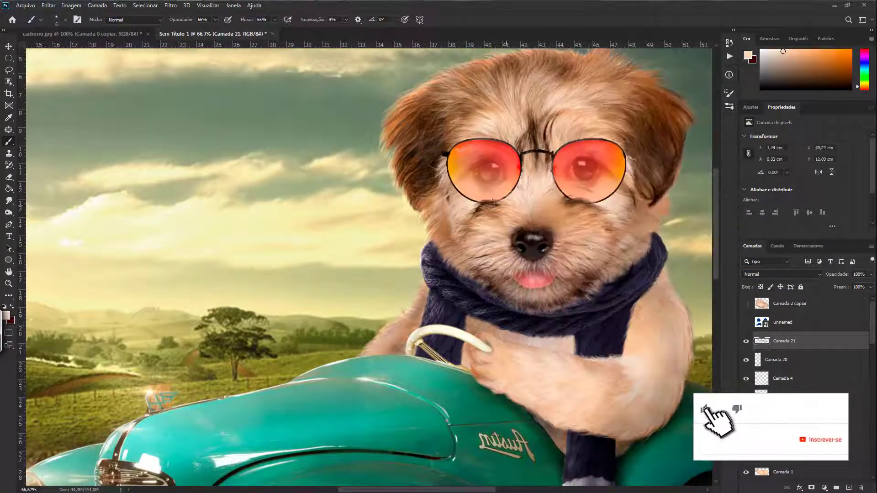
{"action": "left_click_drag", "start_coordinate": [479, 201], "coordinate": [509, 206]}
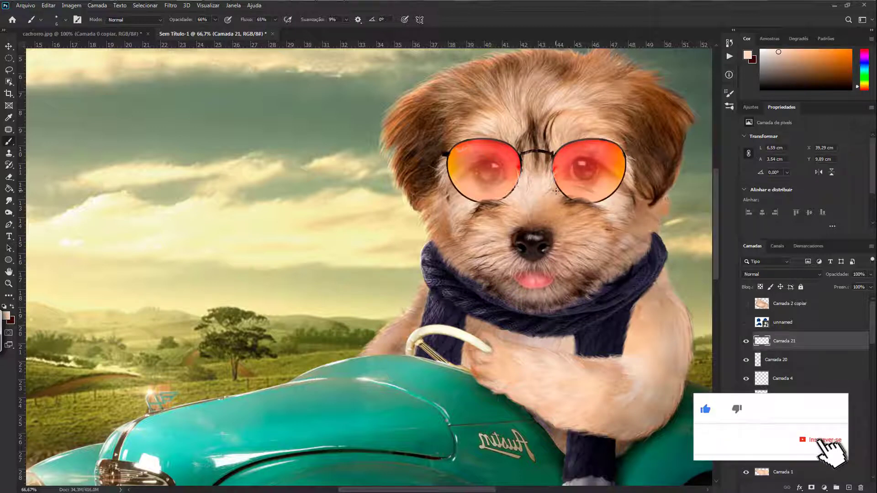
{"action": "left_click", "coordinate": [605, 134], "text": "alt"}
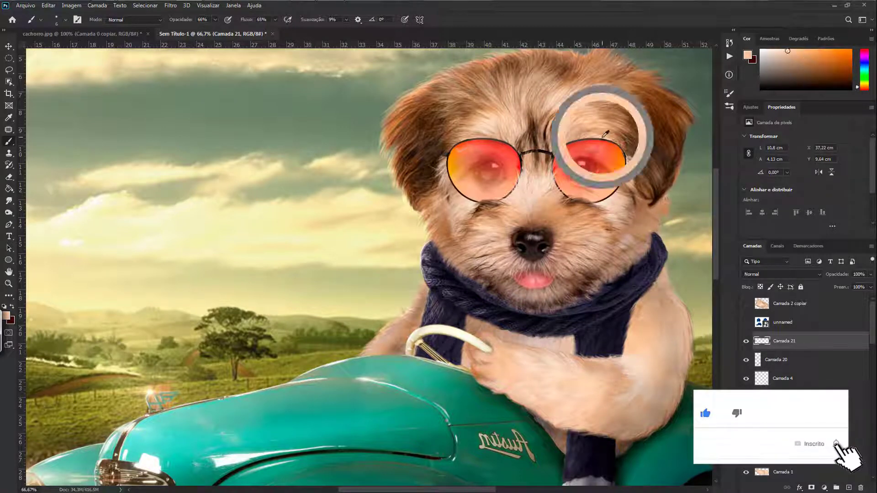
{"action": "left_click", "coordinate": [465, 152]}
{"action": "left_click", "coordinate": [403, 327], "text": "alt"}
{"action": "left_click", "coordinate": [376, 349]}
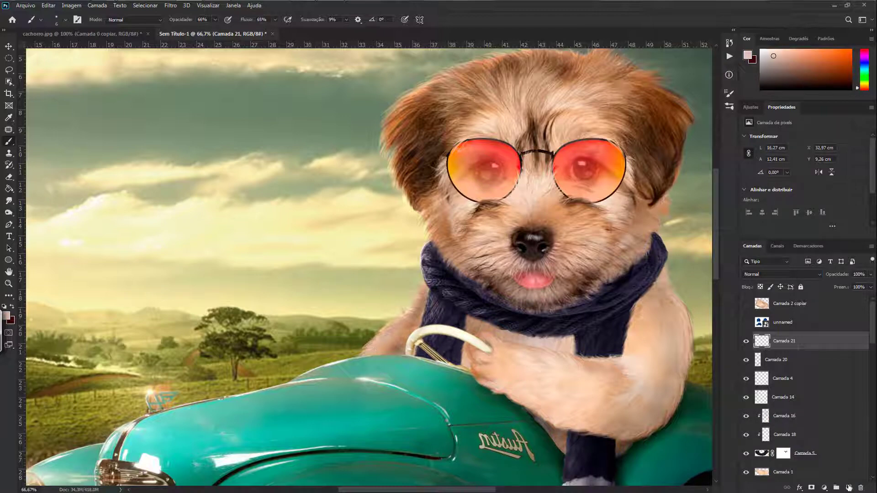
Step: Add a new glow layer set to add light
{"action": "left_click", "coordinate": [849, 488]}
{"action": "key", "text": "alt+shift+w"}
{"action": "key", "text": "ctrl+minus"}
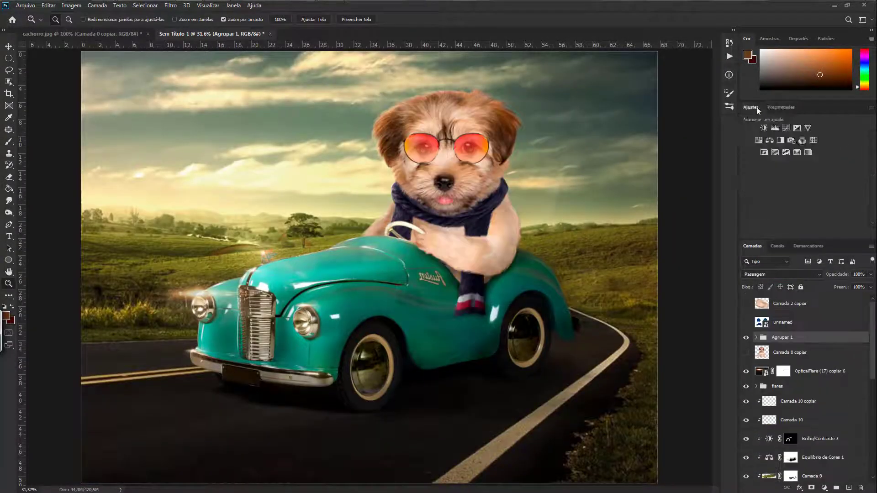
Step: Add a Color Balance adjustment and paint the brightness mask over the dog's head
{"action": "left_click", "coordinate": [769, 140]}
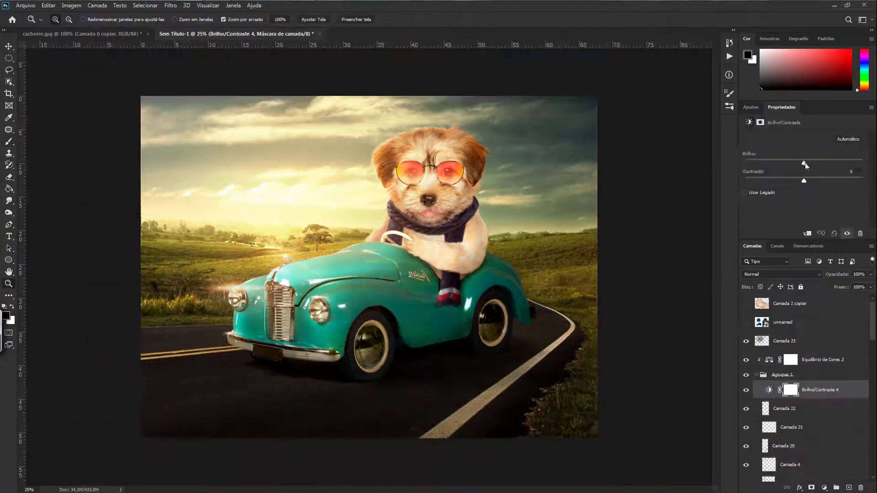
{"action": "left_click_drag", "start_coordinate": [454, 178], "coordinate": [411, 147]}
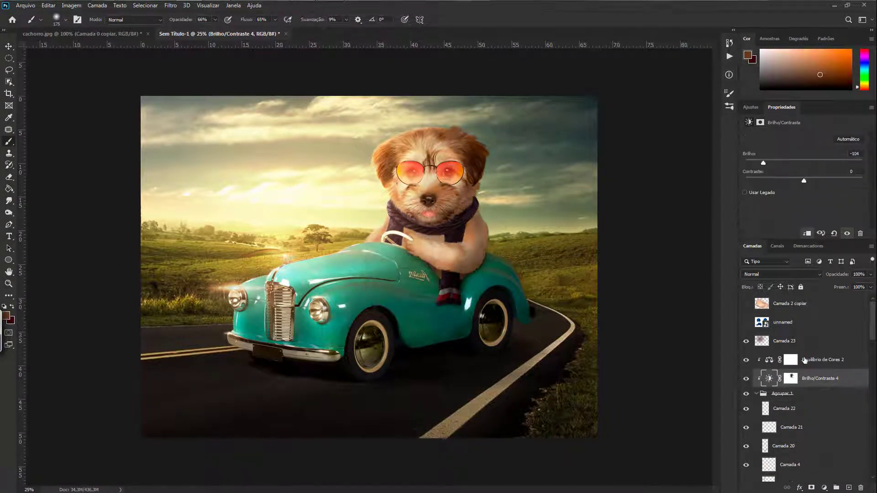
{"action": "left_click", "coordinate": [740, 341]}
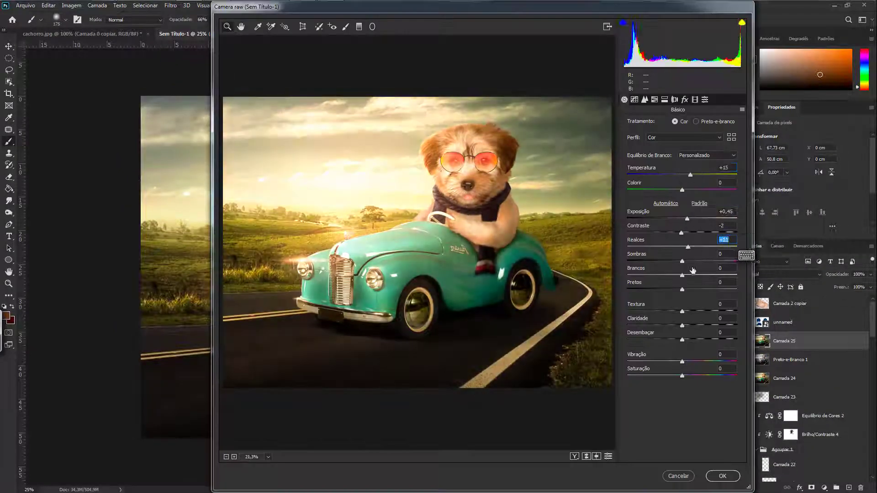
Step: Grade the image in Camera Raw: Shadows -39, Whites +12, Blacks +76, more Texture and Clarity, Vibrance -18
{"action": "mouse_move", "coordinate": [676, 261]}
{"action": "left_mouse_down"}
{"action": "mouse_move", "coordinate": [660, 261]}
{"action": "mouse_move", "coordinate": [689, 275]}
{"action": "left_mouse_up"}
{"action": "left_click_drag", "start_coordinate": [682, 311], "coordinate": [689, 311]}
{"action": "left_click_drag", "start_coordinate": [682, 325], "coordinate": [705, 325]}
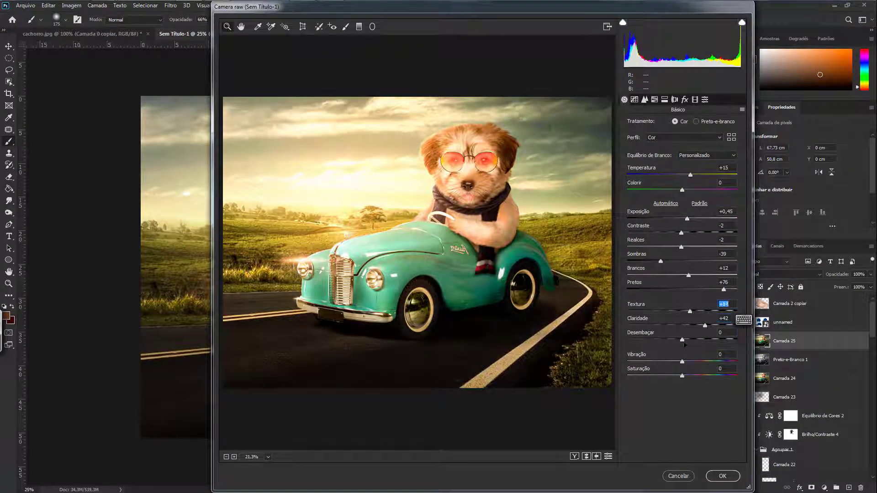
{"action": "left_click_drag", "start_coordinate": [682, 362], "coordinate": [673, 360]}
{"action": "key", "text": "Return"}
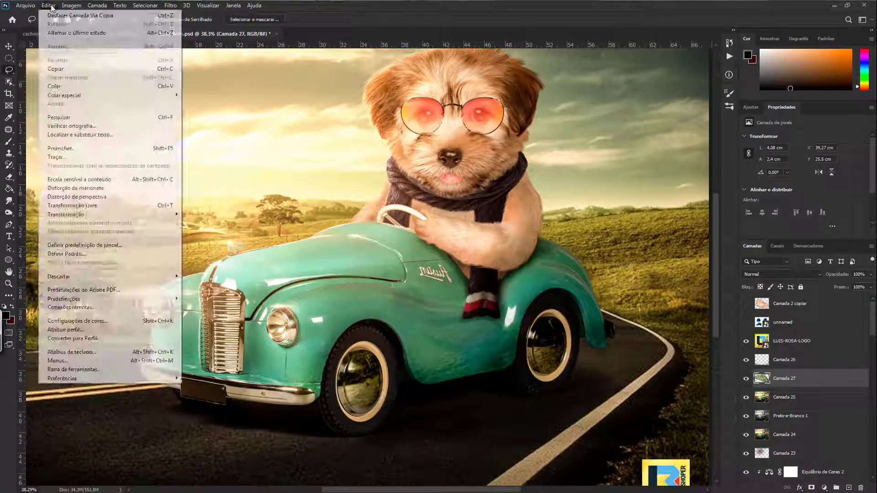
Step: Commit the Austin lettering rotation, mask its layer, and zoom in with a black brush
{"action": "key", "text": "Return"}
{"action": "key", "text": "l"}
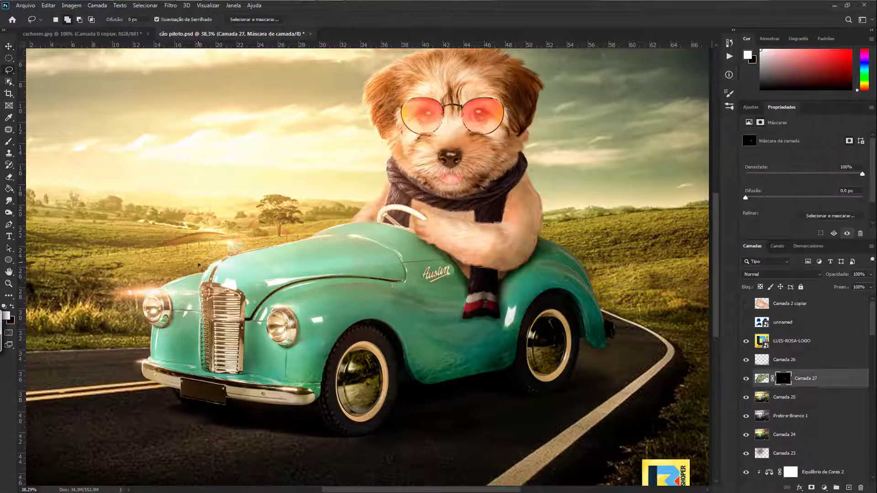
{"action": "key", "text": "b"}
{"action": "key", "text": "x"}
{"action": "key", "text": "bracketleft"}
{"action": "key", "text": "bracketleft"}
{"action": "key", "text": "bracketleft"}
{"action": "scroll", "coordinate": [449, 275], "scroll_direction": "up", "scroll_amount": 2, "text": "alt"}
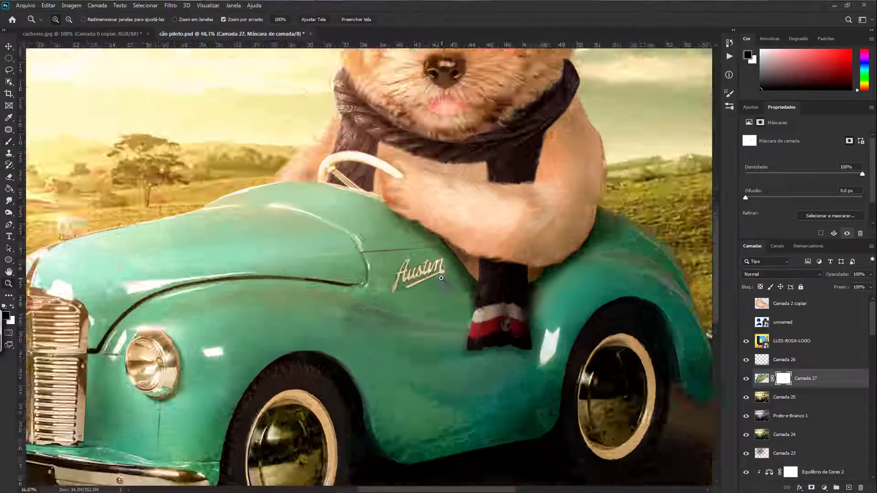
{"action": "scroll", "coordinate": [449, 274], "scroll_direction": "up", "scroll_amount": 1, "text": "alt"}
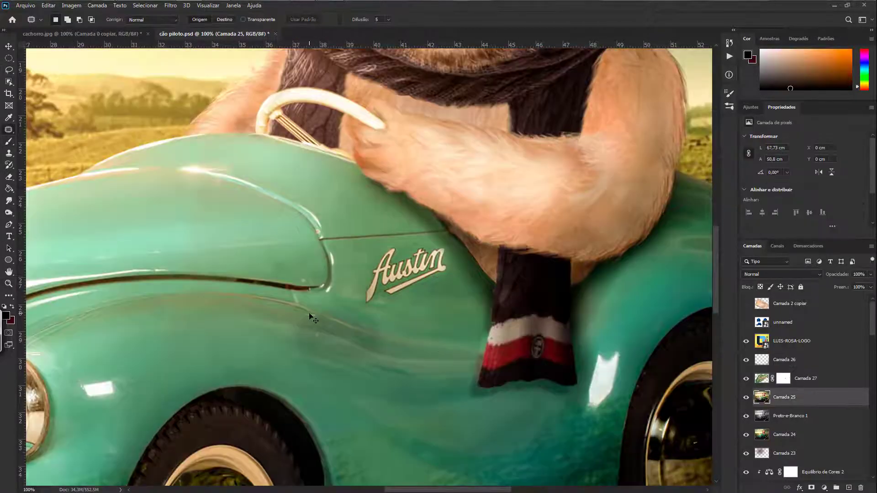